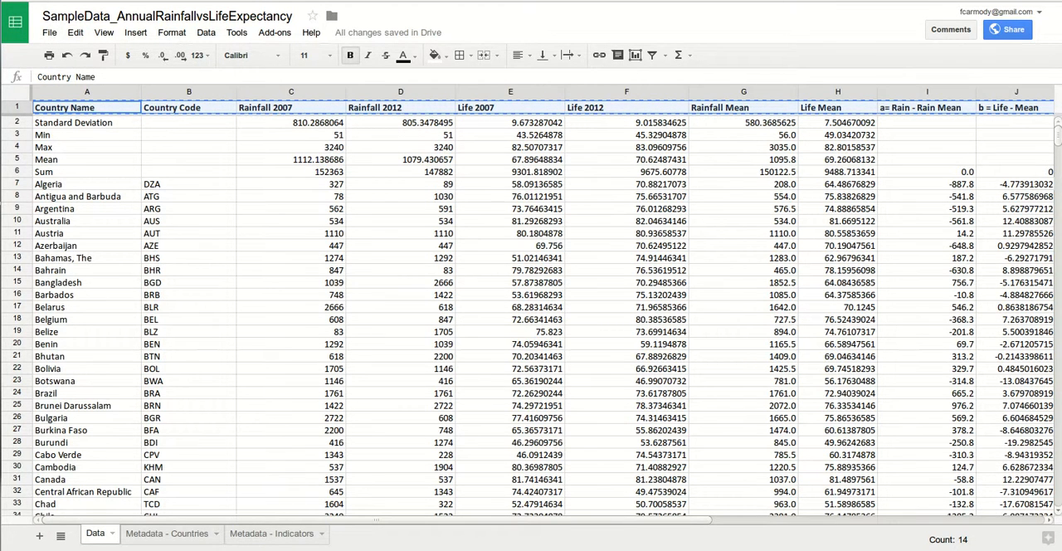
# - Insert a row above Algeria, paste the copied header row into it, and extend the frozen rows through row 7
pyautogui.click(8, 183)
pyautogui.rightClick(8, 184)
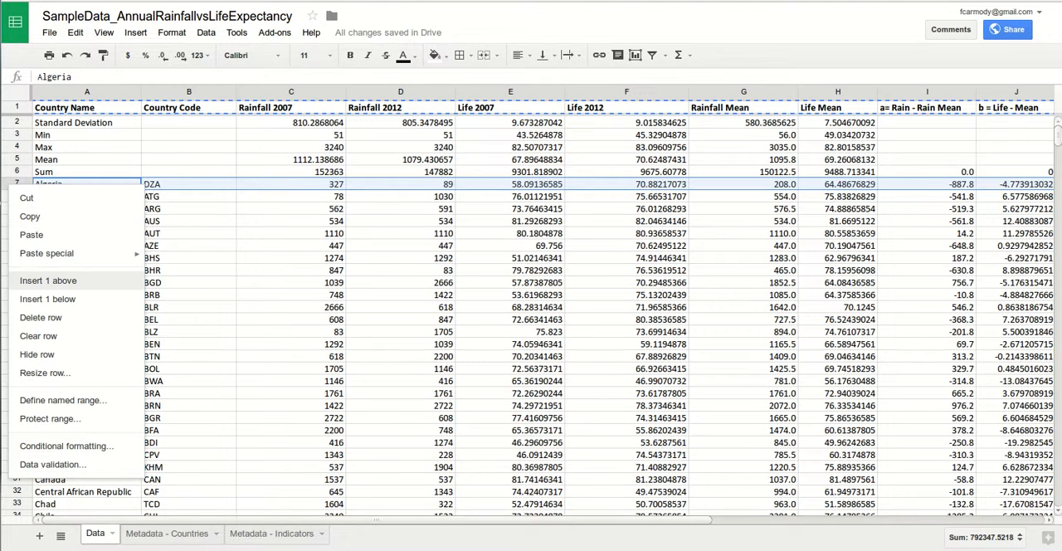
pyautogui.click(48, 280)
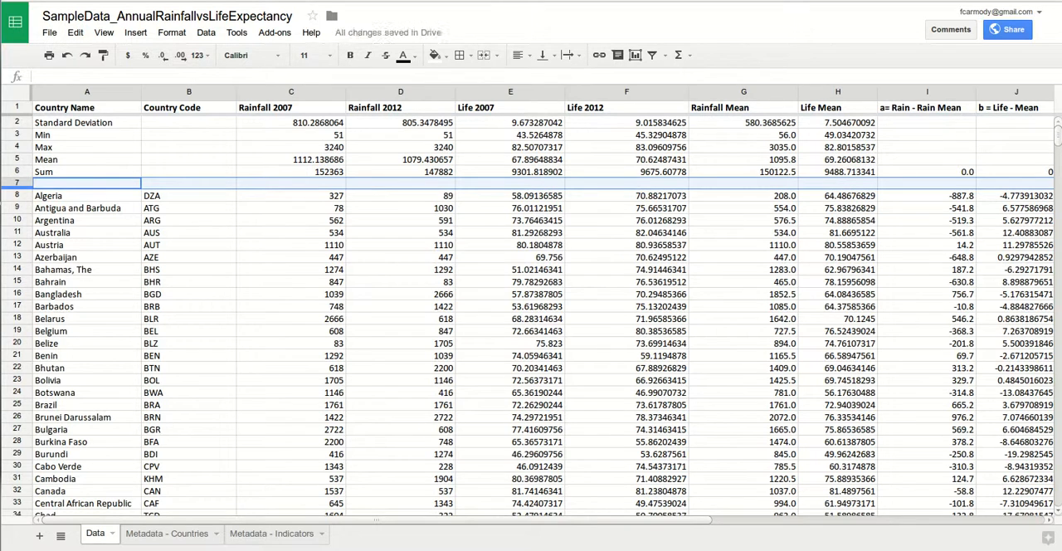
pyautogui.hotkey('ctrl', 'v')
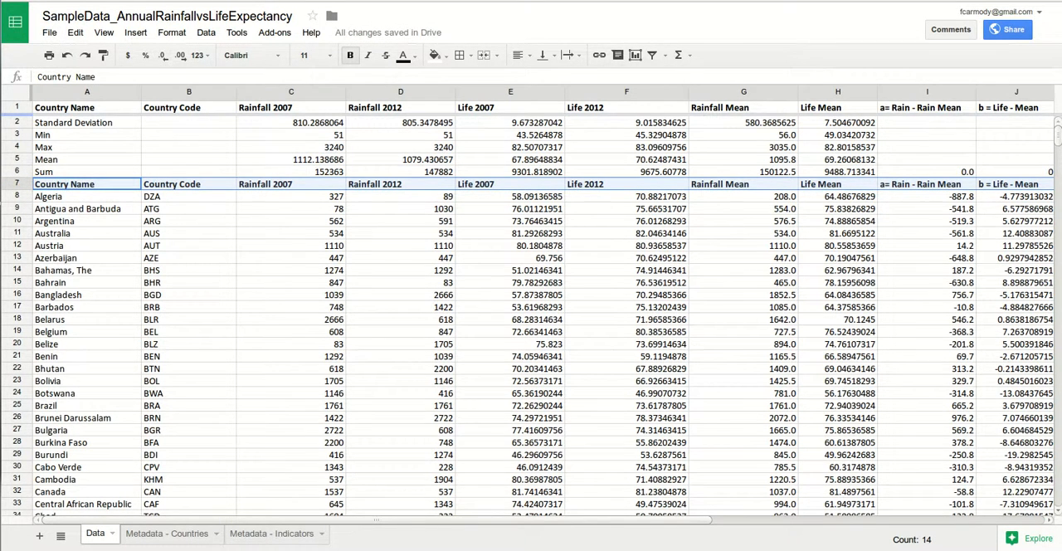
pyautogui.moveTo(17, 115); pyautogui.dragTo(16, 189)
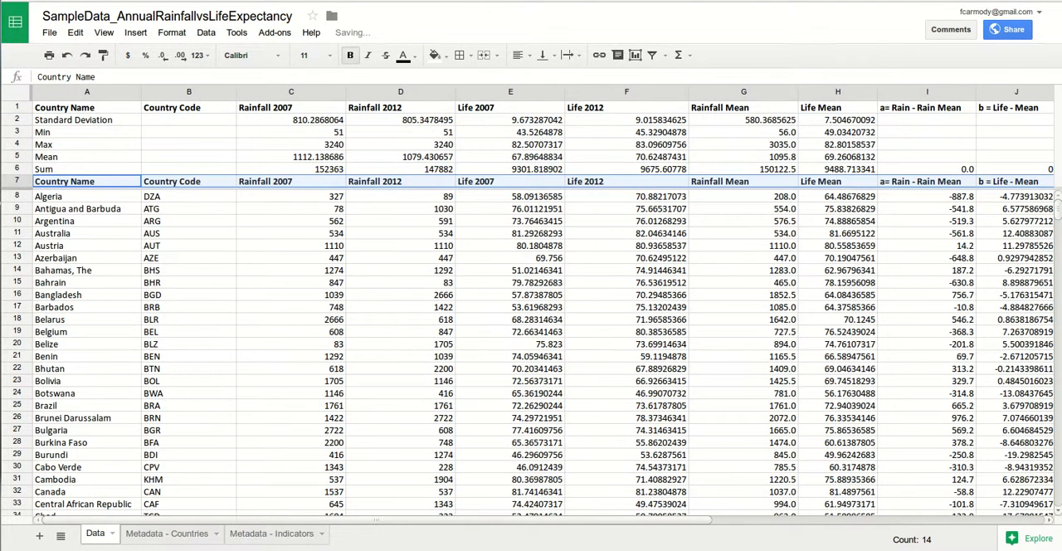
# - Check that the frozen rows hold while viewing the country data down the sheet and across to column N
pyautogui.scroll(-20, 531, 357)
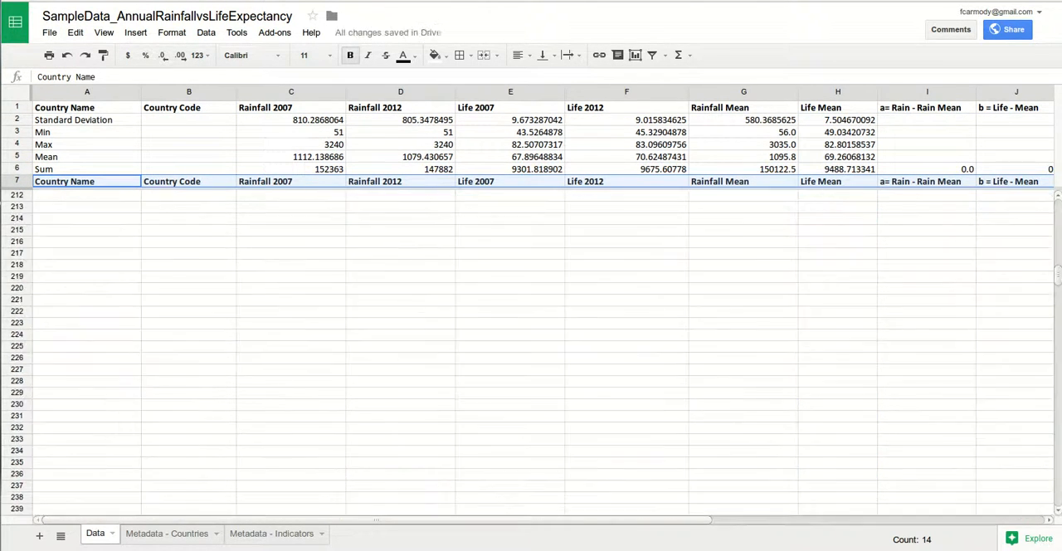
pyautogui.scroll(20, 531, 356)
pyautogui.scroll(8, 531, 356)
pyautogui.hscroll(2, 530, 332)
pyautogui.hscroll(-2, 531, 332)
pyautogui.hscroll(2, 531, 332)
pyautogui.hscroll(3, 531, 332)
pyautogui.hscroll(1, 531, 332)
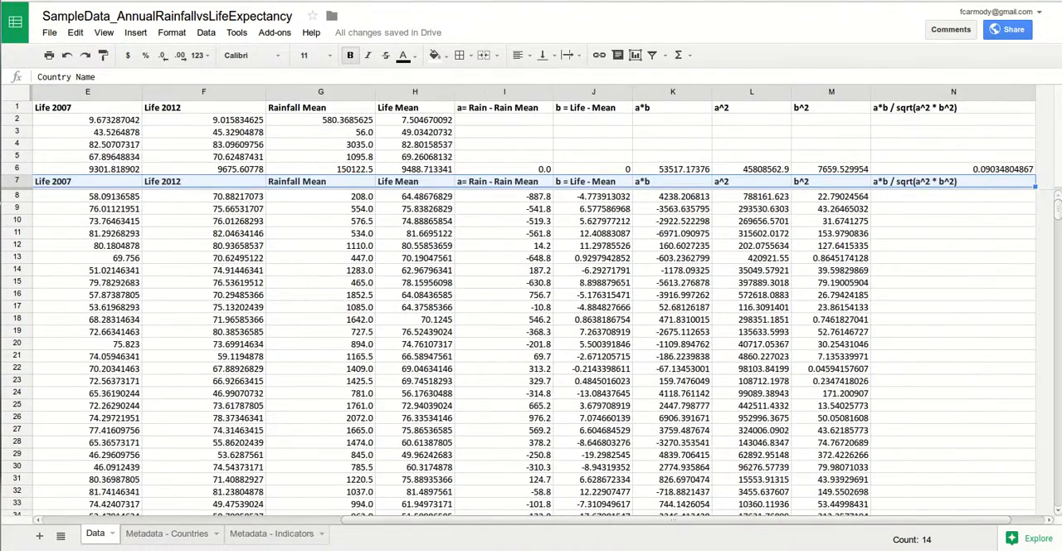
pyautogui.hscroll(-4, 531, 332)
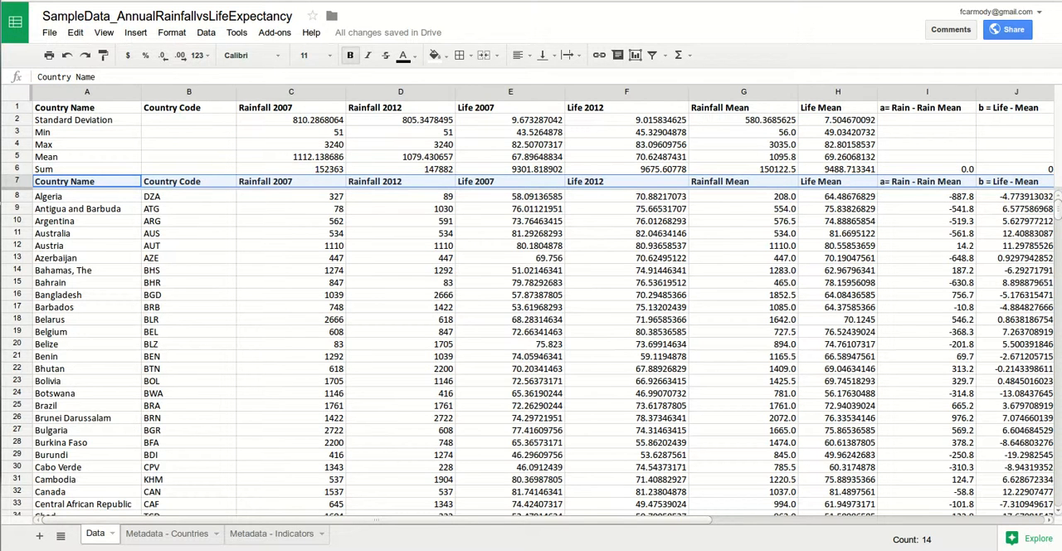
# - Select the Rainfall 2007 column from its row 7 header to the last country, C7:C144, and start a chart from it
pyautogui.click(291, 181)
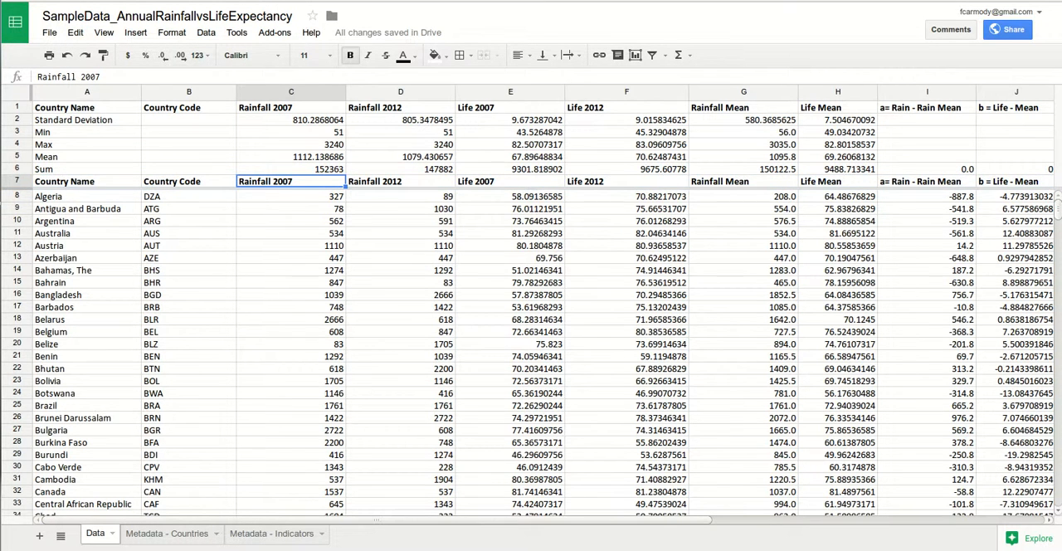
pyautogui.scroll(-14, 531, 355)
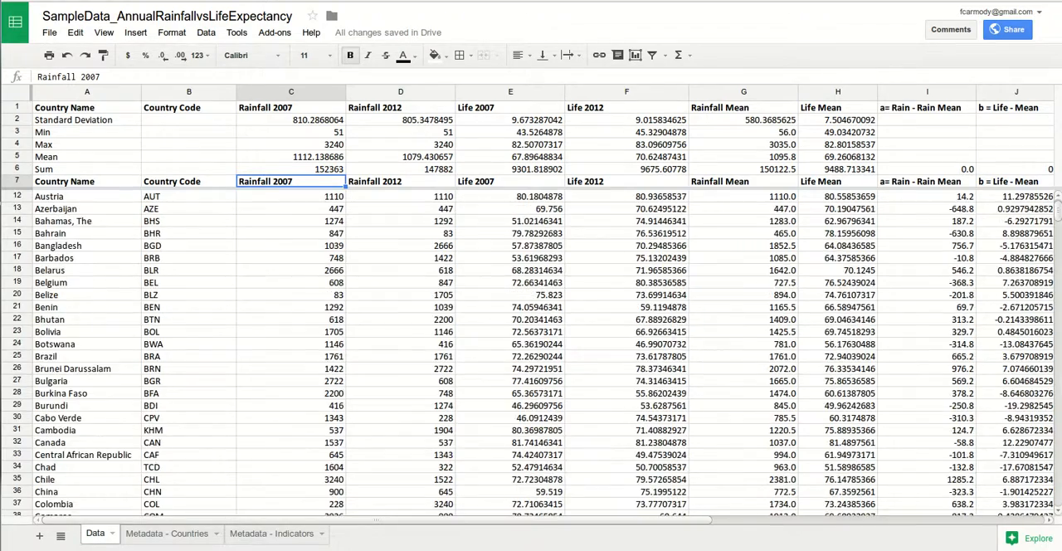
pyautogui.scroll(-20, 531, 355)
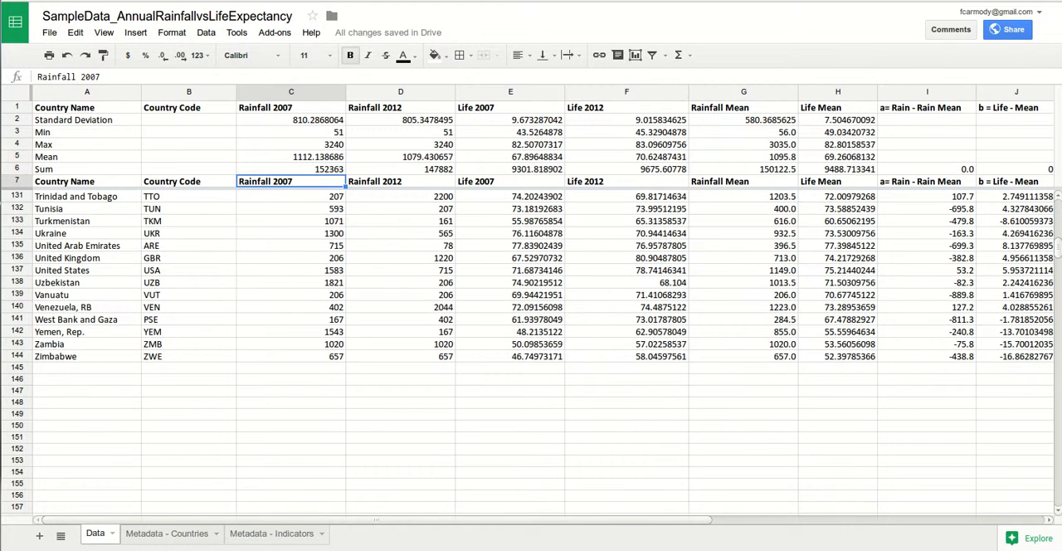
pyautogui.hotkey('ctrl', 'shift', 'Down')
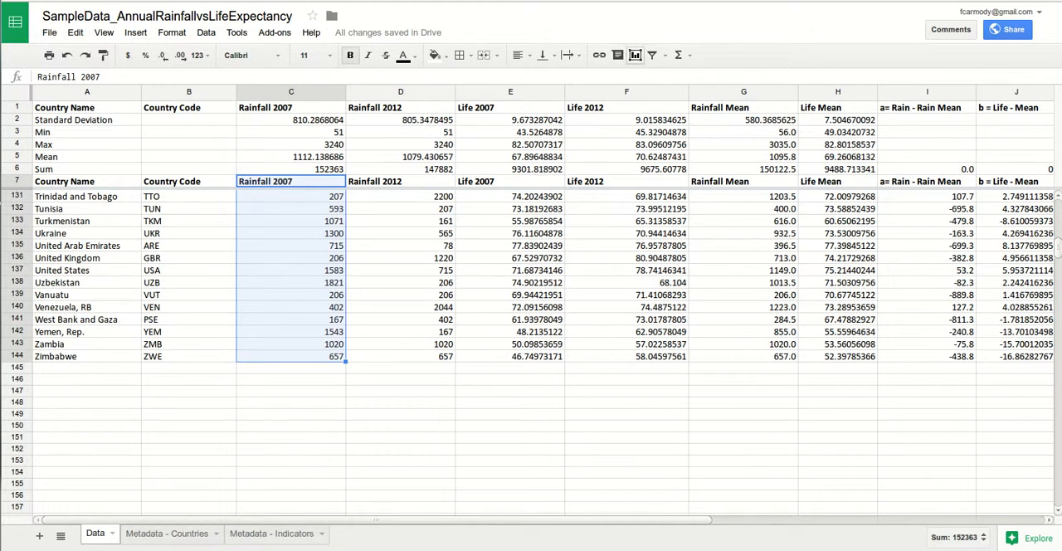
pyautogui.click(635, 54)
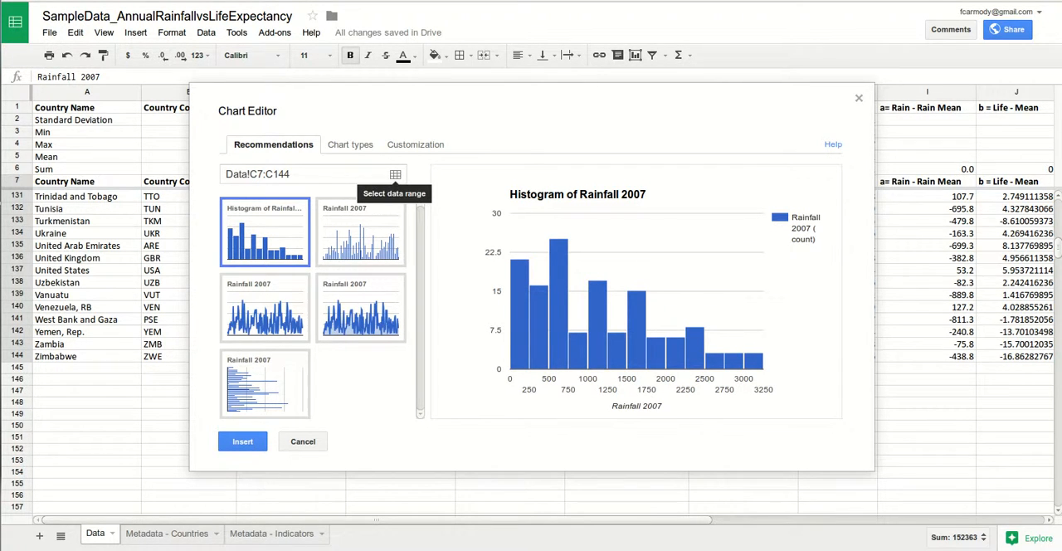
# - Add Data!D7:D144 as a second data range of the chart for Rainfall 2012
pyautogui.click(395, 174)
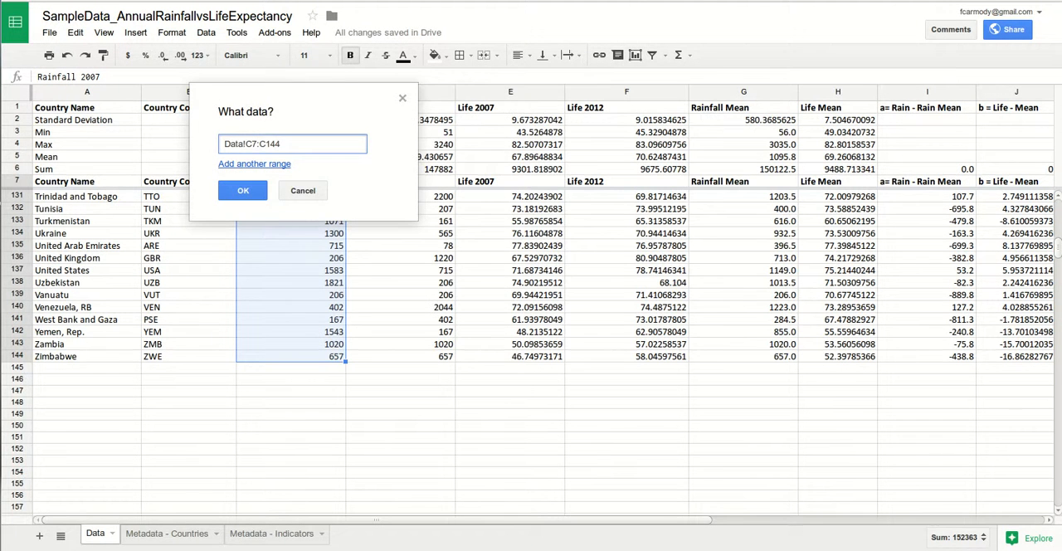
pyautogui.moveTo(319, 108); pyautogui.dragTo(715, 172)
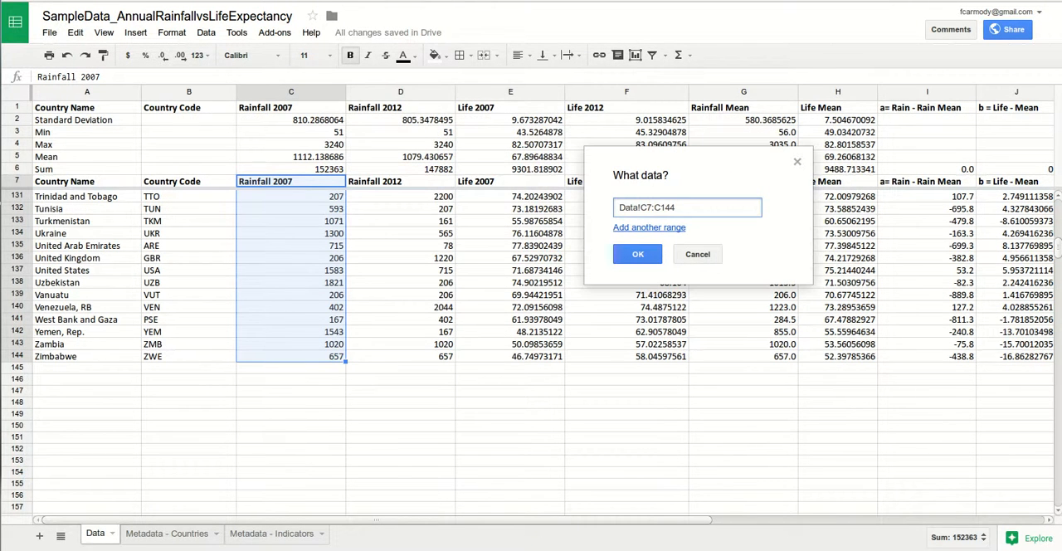
pyautogui.click(648, 227)
pyautogui.moveTo(678, 208); pyautogui.dragTo(617, 208)
pyautogui.hotkey('ctrl', 'c')
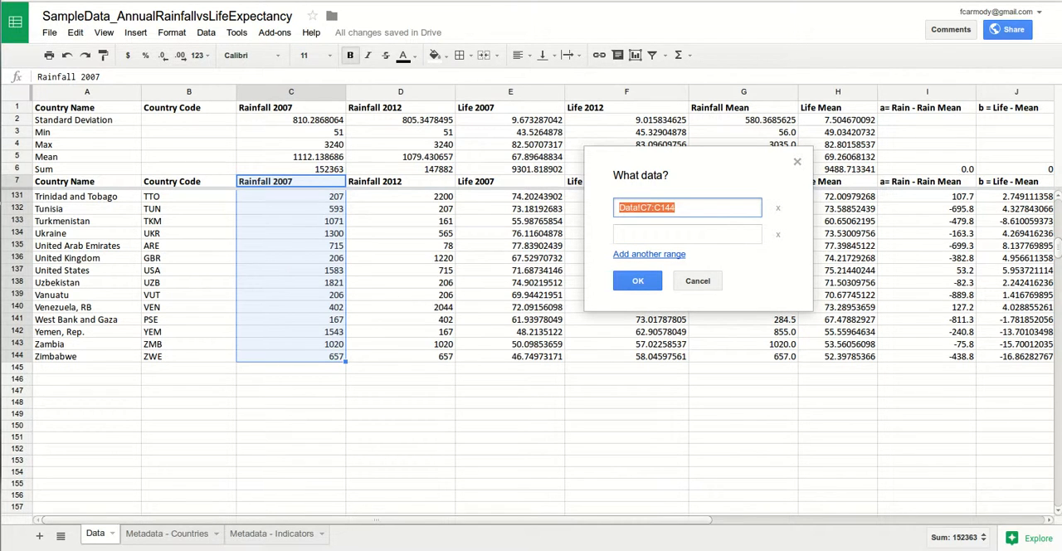
pyautogui.click(663, 234)
pyautogui.hotkey('ctrl', 'v')
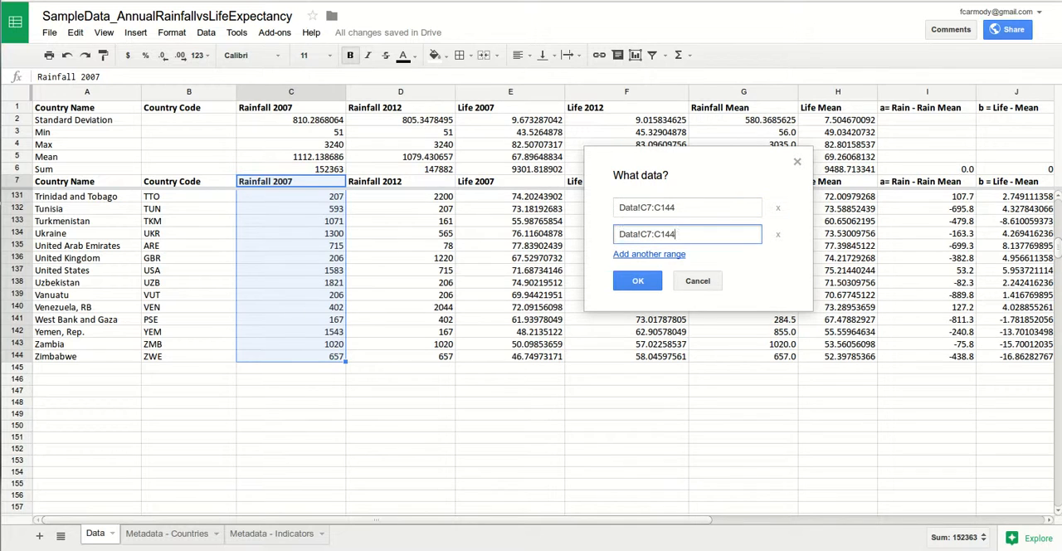
pyautogui.click(652, 234)
pyautogui.press('BackSpace')
pyautogui.write('D')
pyautogui.click(661, 233)
pyautogui.press('BackSpace')
pyautogui.write('D')
# - Add Data!G7:G144 as a third data range for Rainfall Mean and apply the ranges to the chart
pyautogui.click(648, 254)
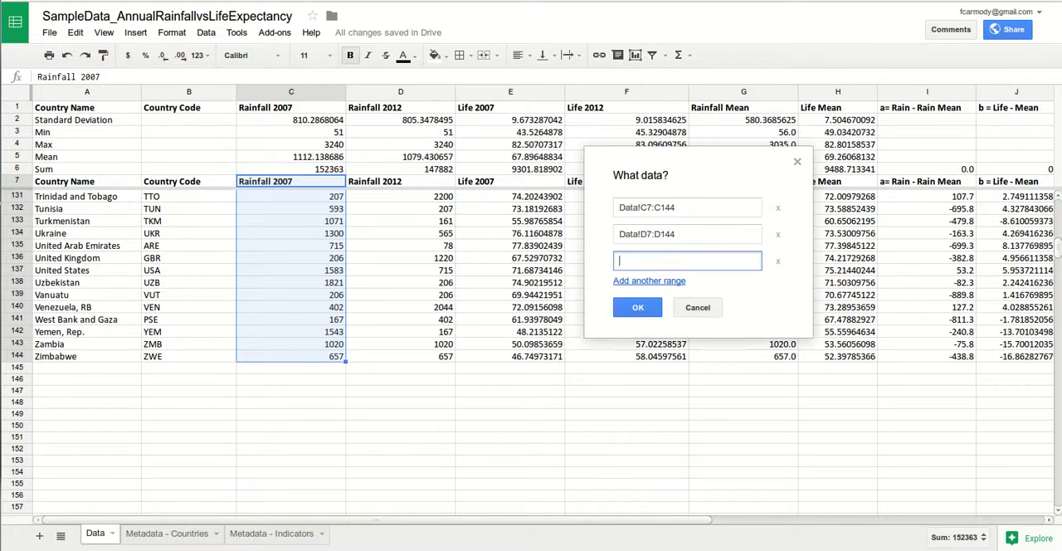
pyautogui.moveTo(693, 170); pyautogui.dragTo(415, 246)
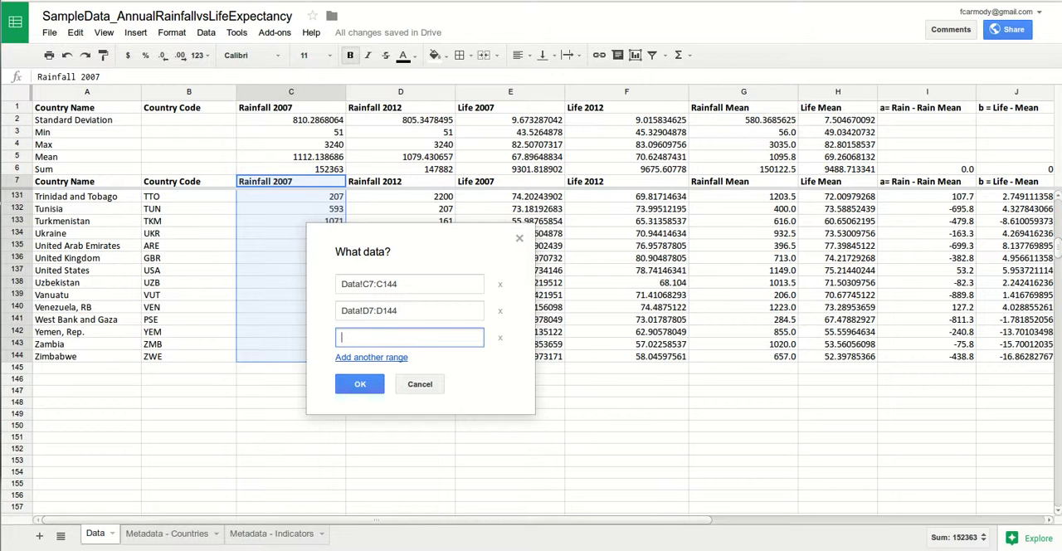
pyautogui.hotkey('ctrl', 'v')
pyautogui.moveTo(363, 338); pyautogui.dragTo(369, 337)
pyautogui.write('G')
pyautogui.moveTo(377, 338); pyautogui.dragTo(383, 338)
pyautogui.write('G')
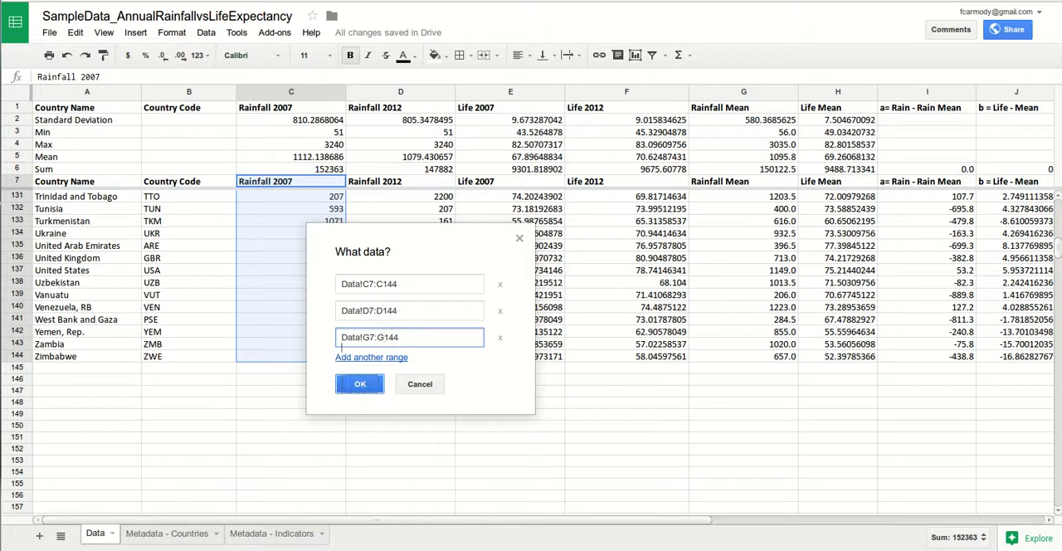
pyautogui.press('Return')
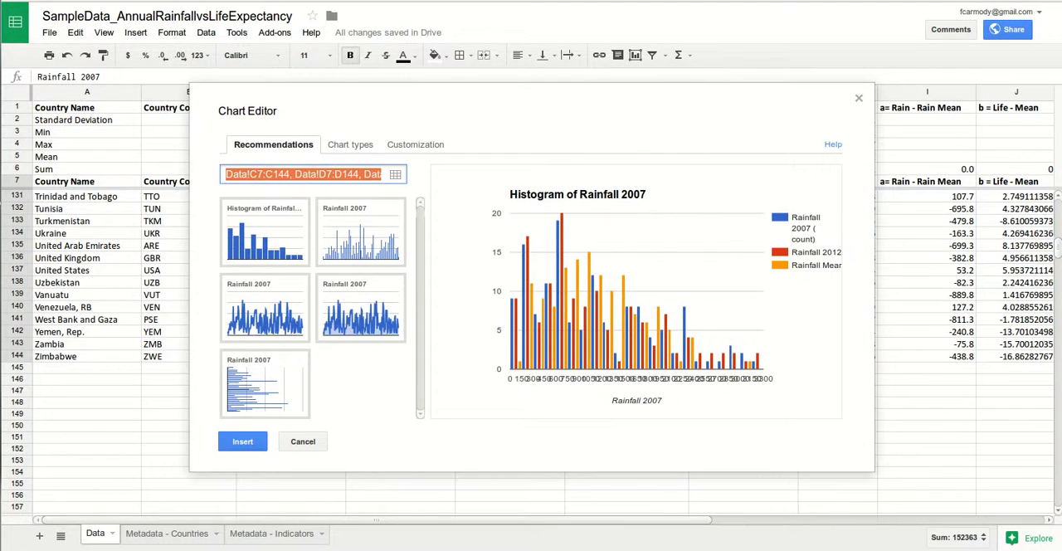
# - Shorten the chart title to "Histogram of Rainfall" and insert the chart into the sheet
pyautogui.click(634, 195)
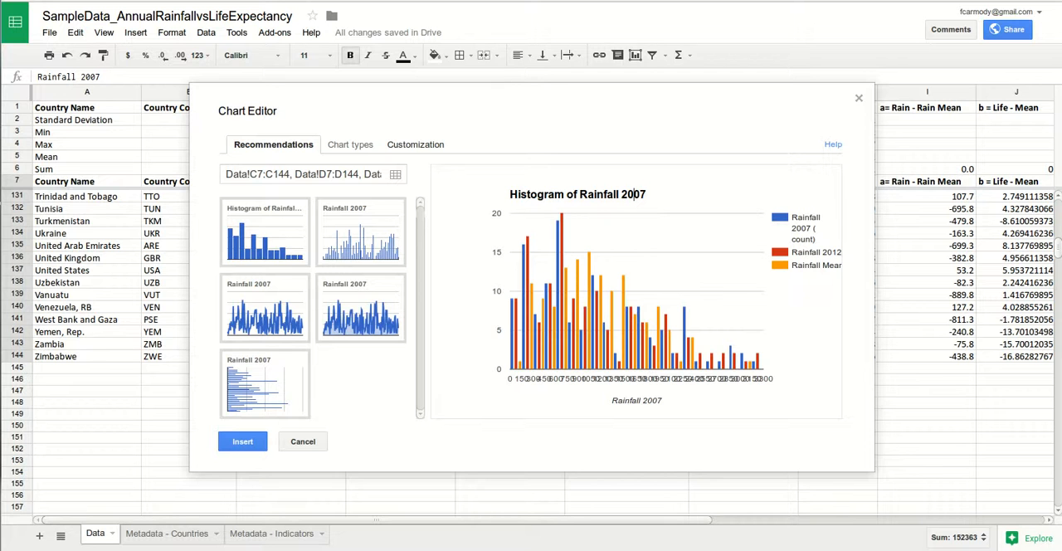
pyautogui.click(415, 144)
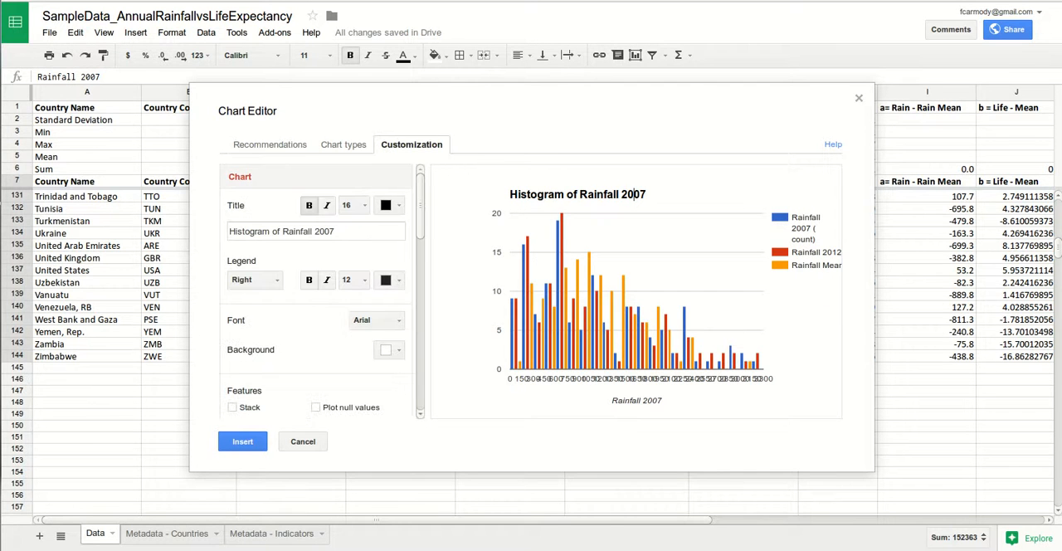
pyautogui.doubleClick(322, 231)
pyautogui.press('BackSpace')
pyautogui.click(242, 442)
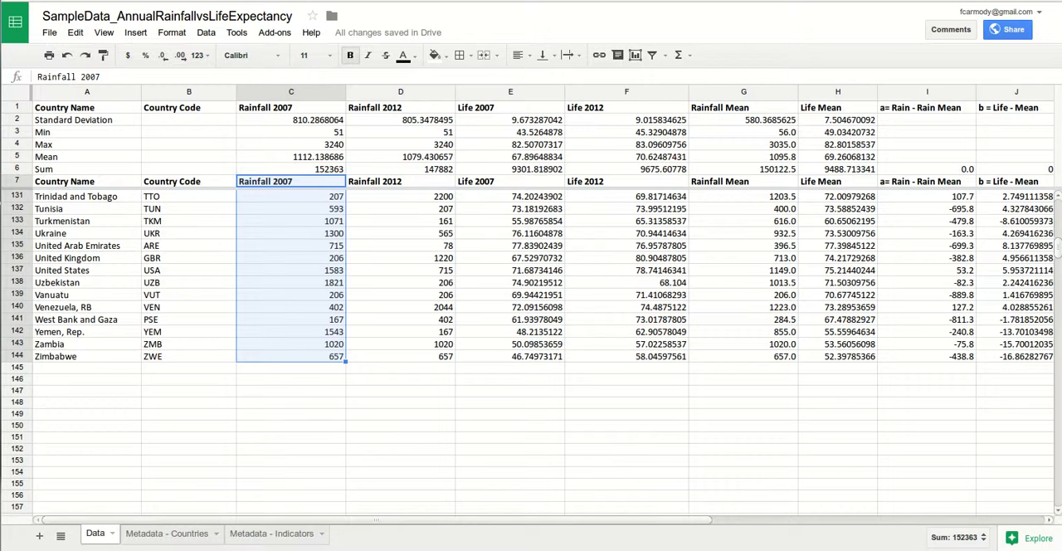
# - Move the inserted rainfall histogram from the Data sheet to its own sheet
pyautogui.click(401, 425)
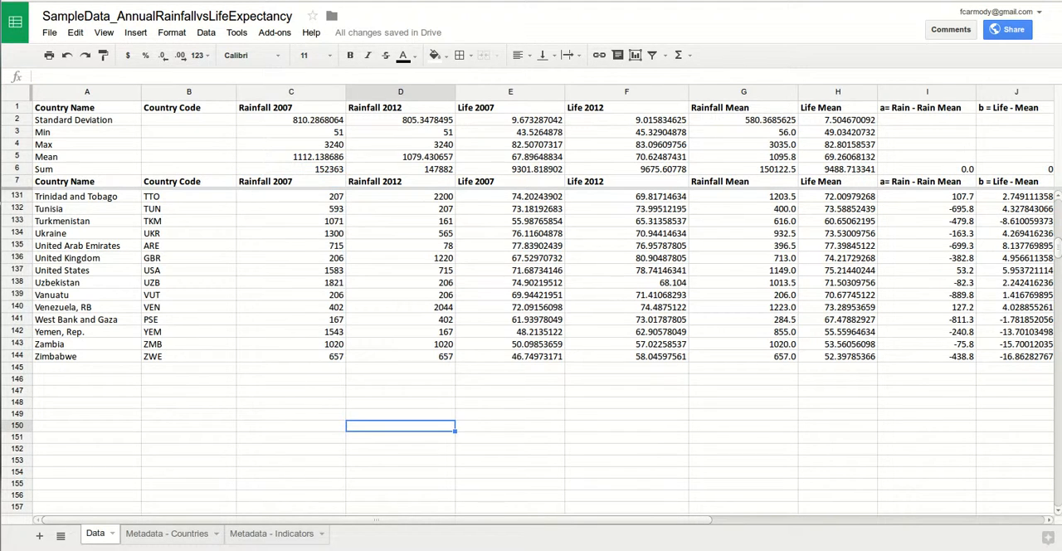
pyautogui.scroll(20, 531, 353)
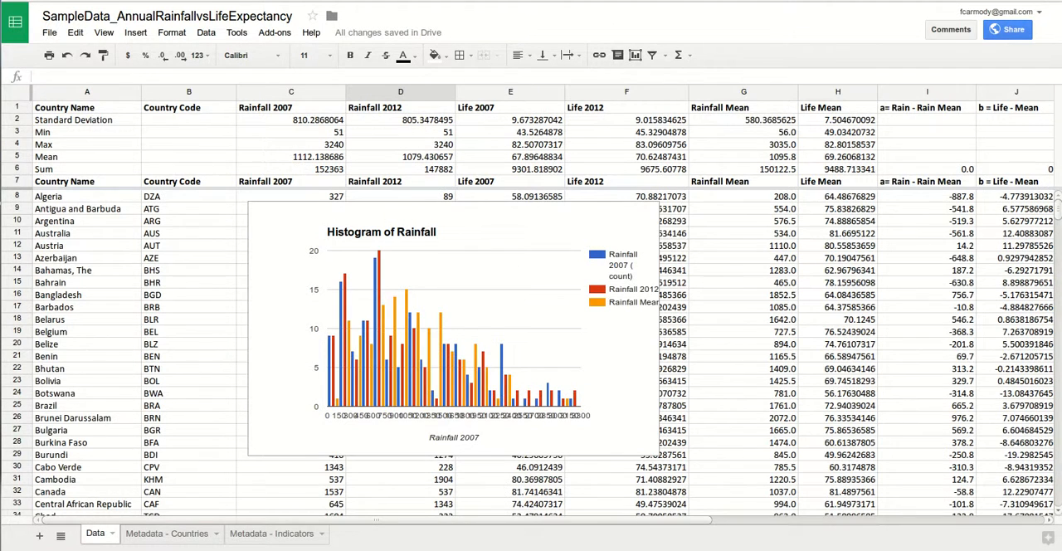
pyautogui.click(454, 329)
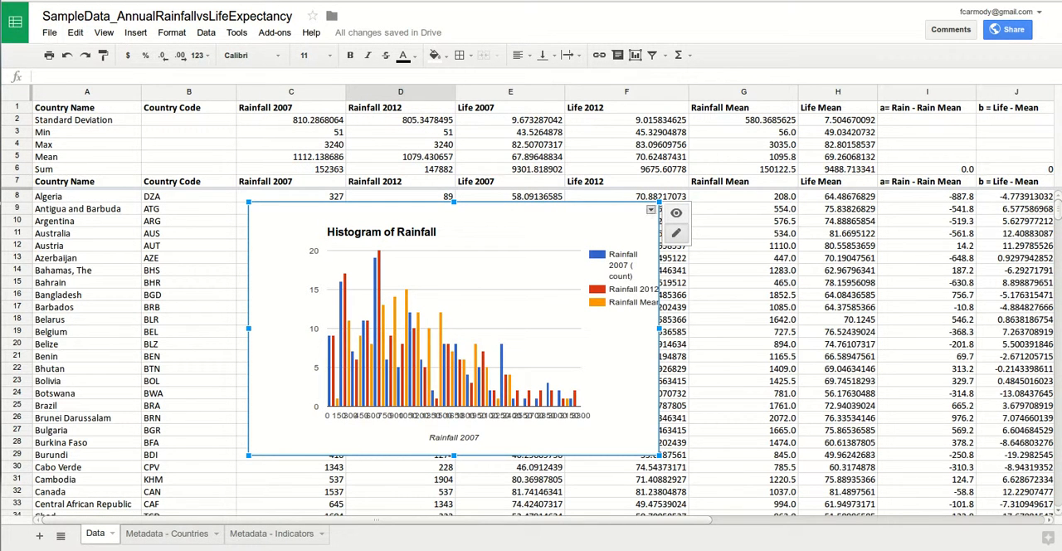
pyautogui.click(650, 209)
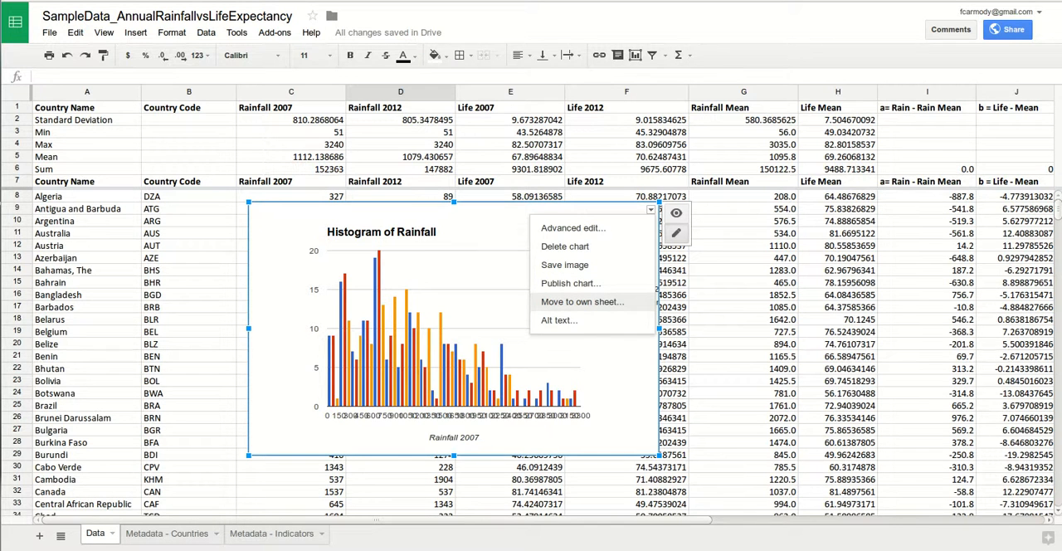
pyautogui.click(581, 302)
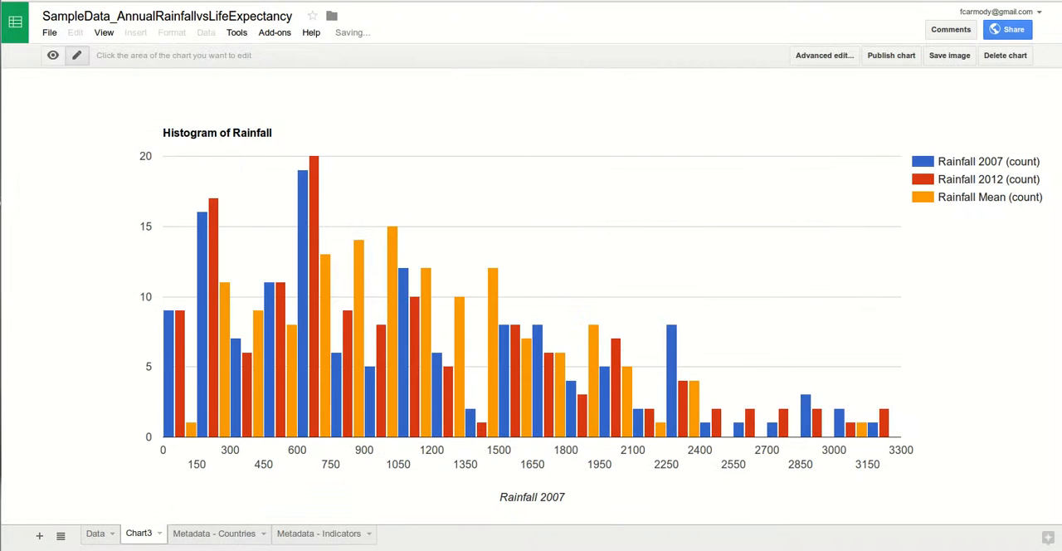
# - Review the new chart sheet and the Data sheet the histogram was moved from
pyautogui.click(159, 533)
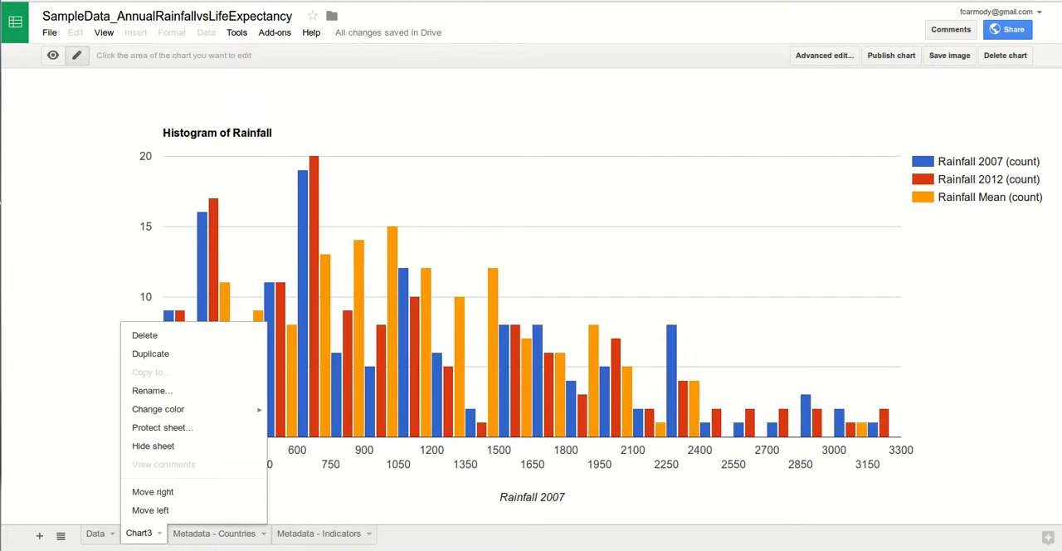
pyautogui.click(96, 534)
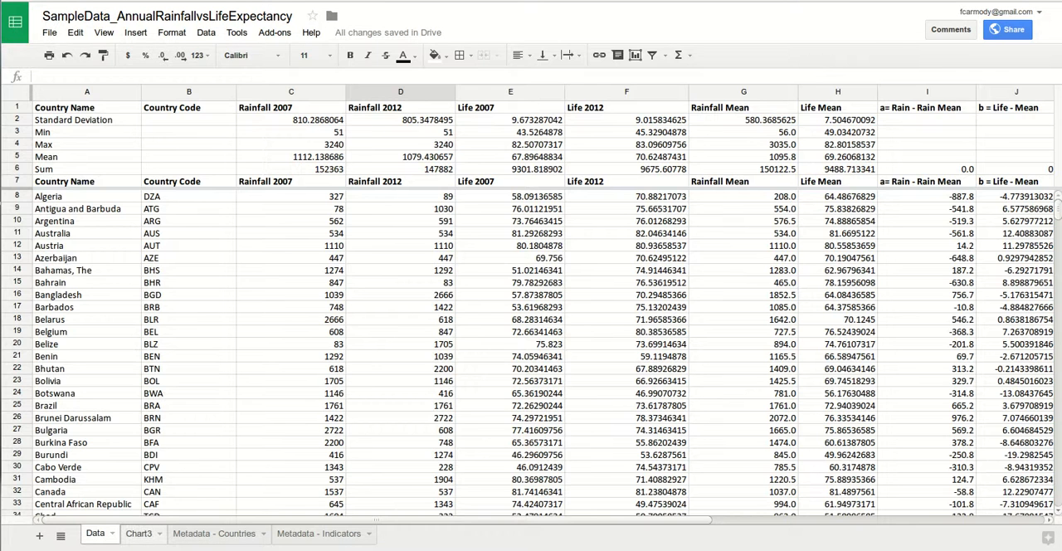
pyautogui.click(139, 533)
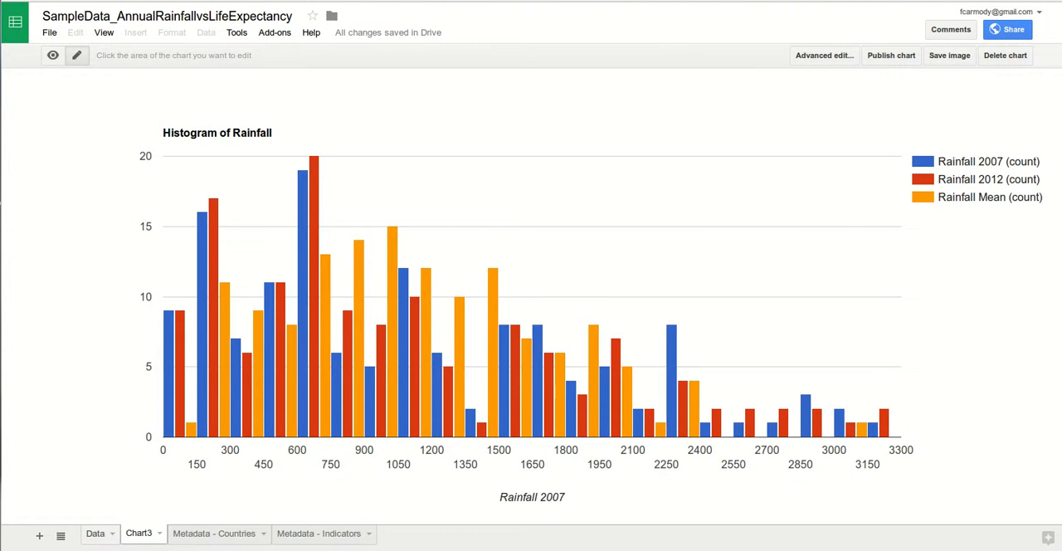
pyautogui.click(96, 533)
pyautogui.scroll(-1, 530, 354)
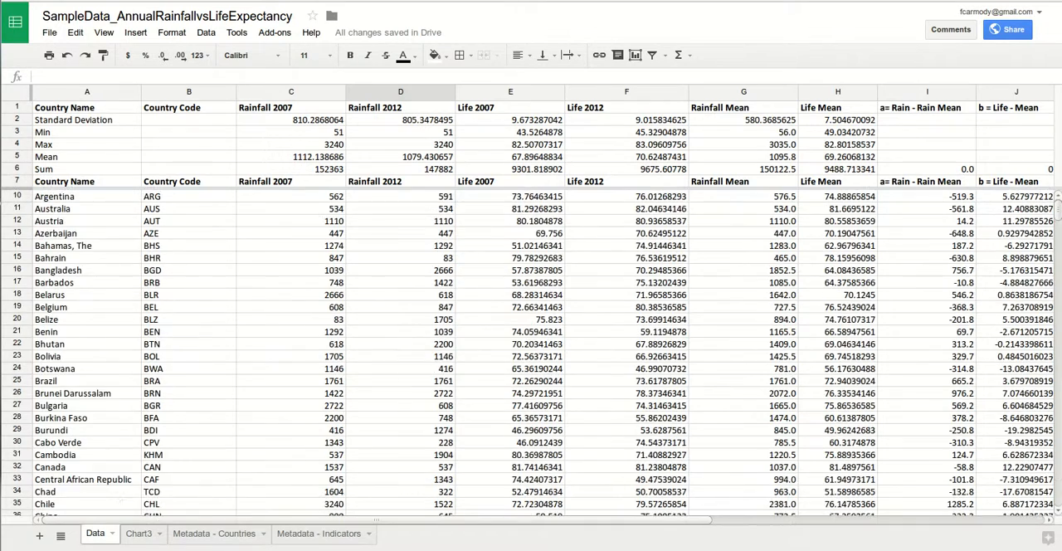
pyautogui.scroll(-20, 531, 354)
pyautogui.scroll(20, 531, 355)
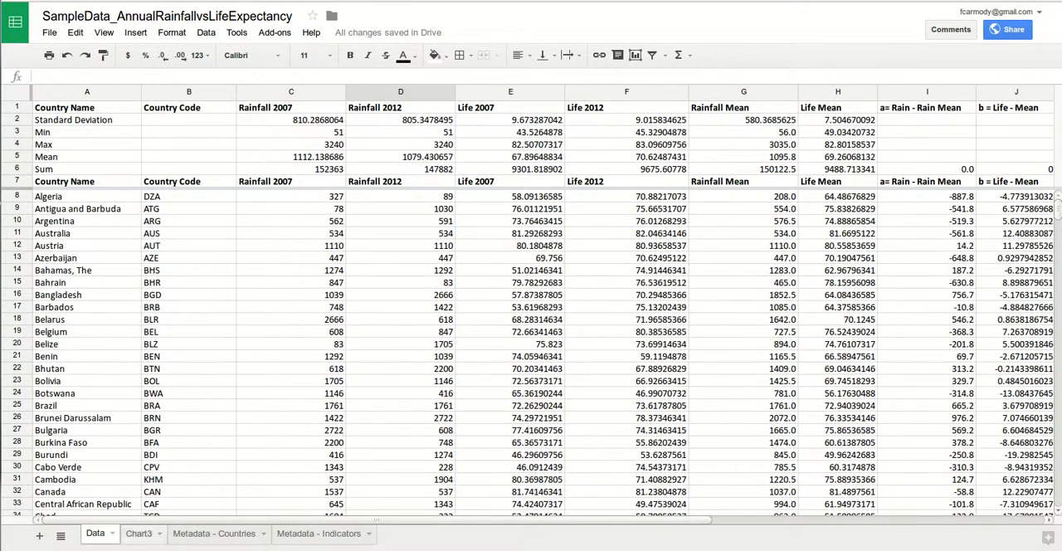
# - Rename the Chart3 sheet to "Histogram Rainfall"
pyautogui.click(139, 534)
pyautogui.rightClick(139, 533)
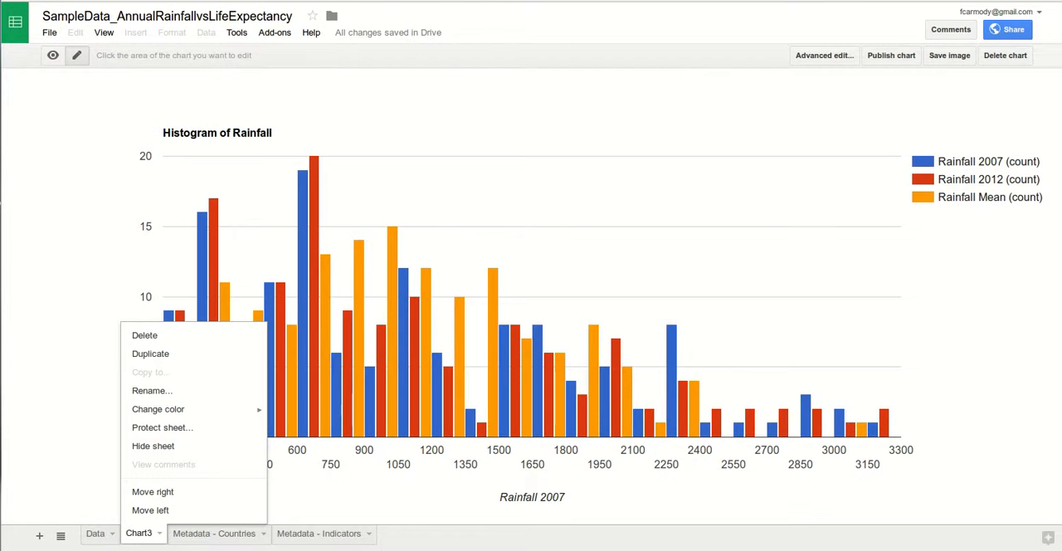
pyautogui.click(152, 390)
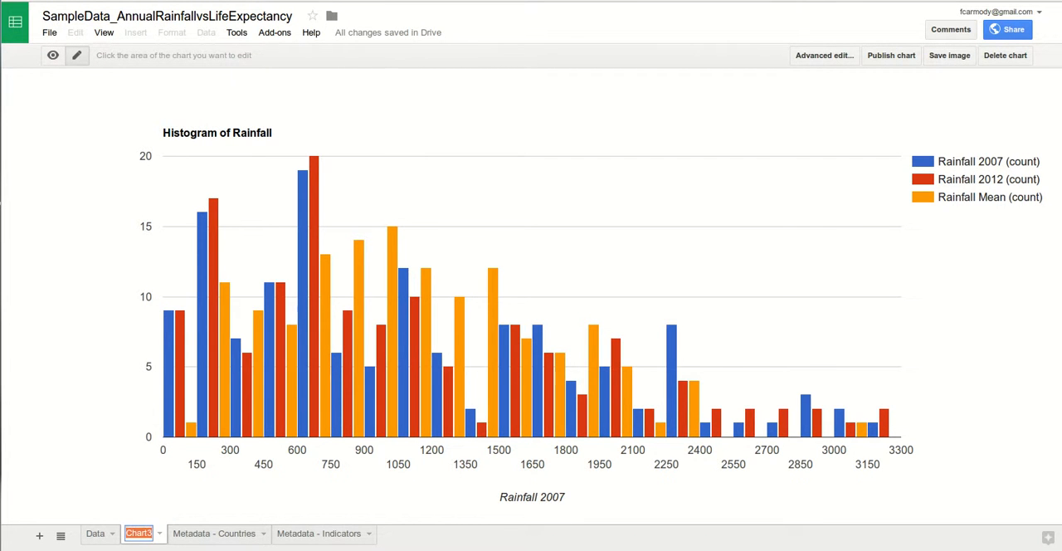
pyautogui.write('Histogr')
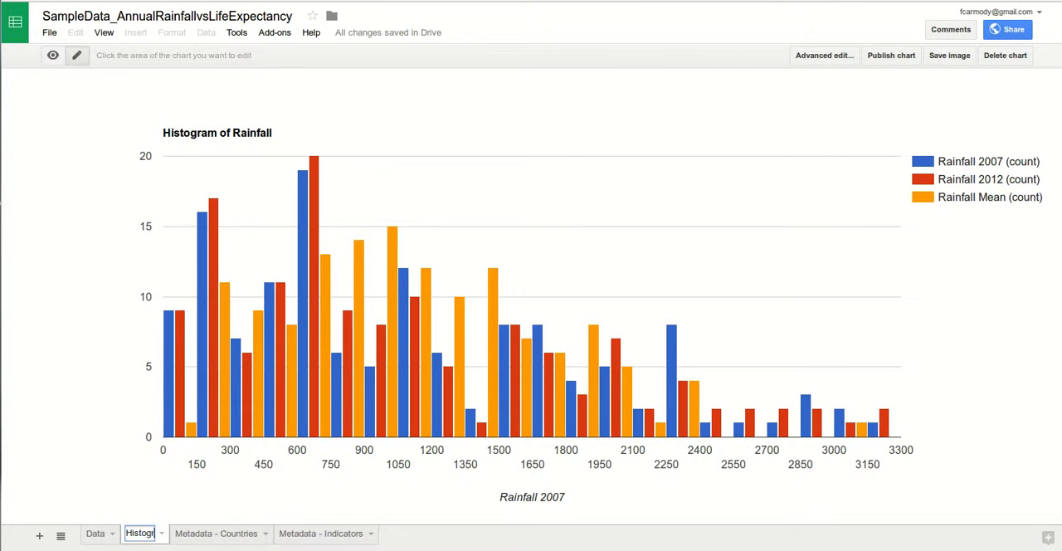
pyautogui.write('am Rainfall')
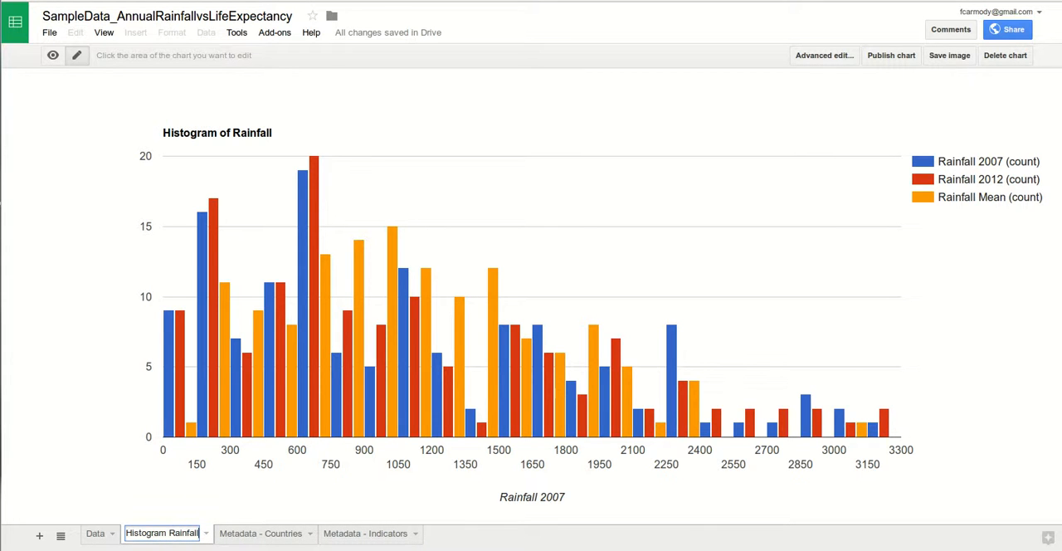
pyautogui.press('Return')
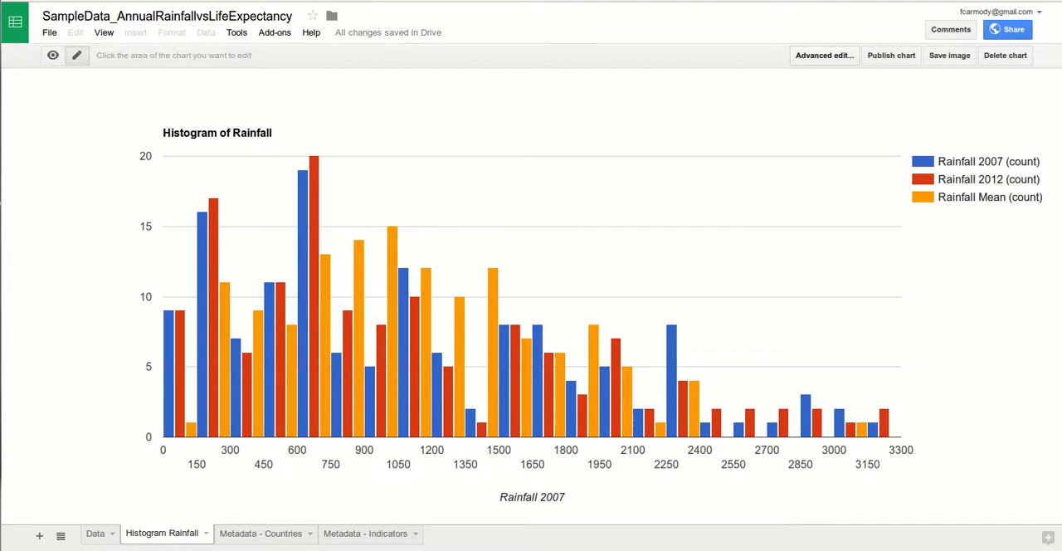
# - Examine the histogram's customization options for title, legend, buckets, axis and series in the advanced chart editor, and close it without updating
pyautogui.click(824, 55)
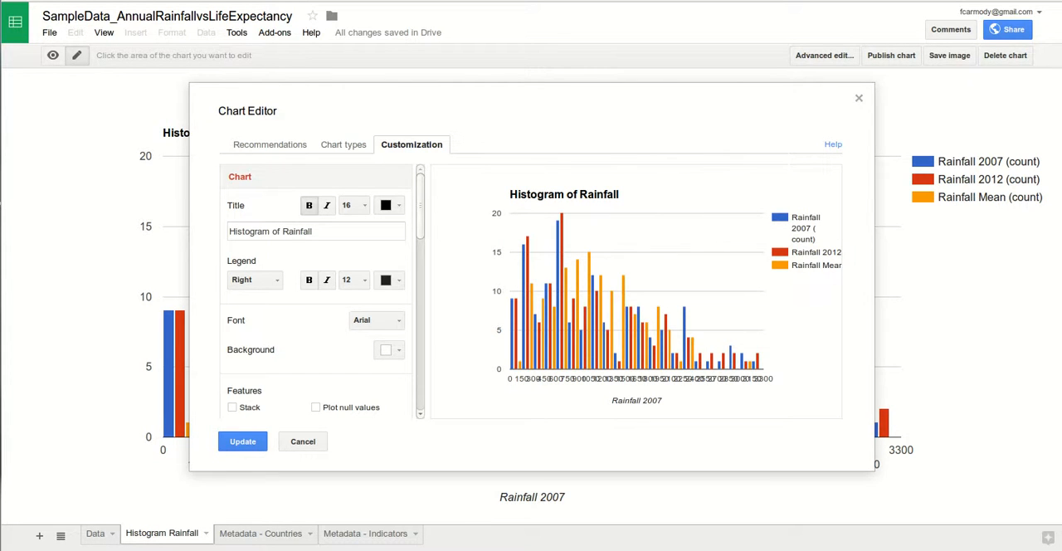
pyautogui.scroll(-2, 319, 290)
pyautogui.scroll(-2, 320, 291)
pyautogui.scroll(-4, 319, 290)
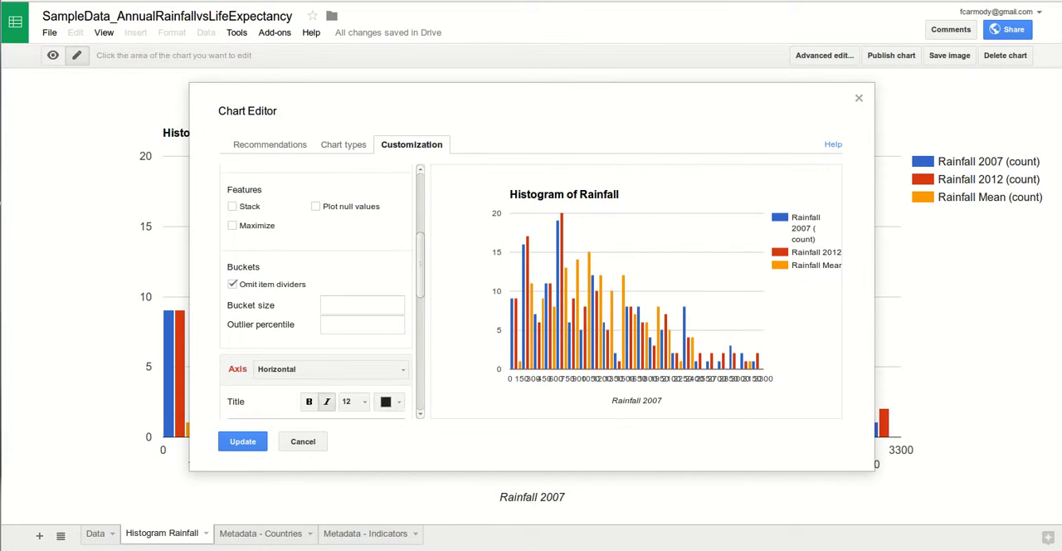
pyautogui.scroll(-2, 319, 290)
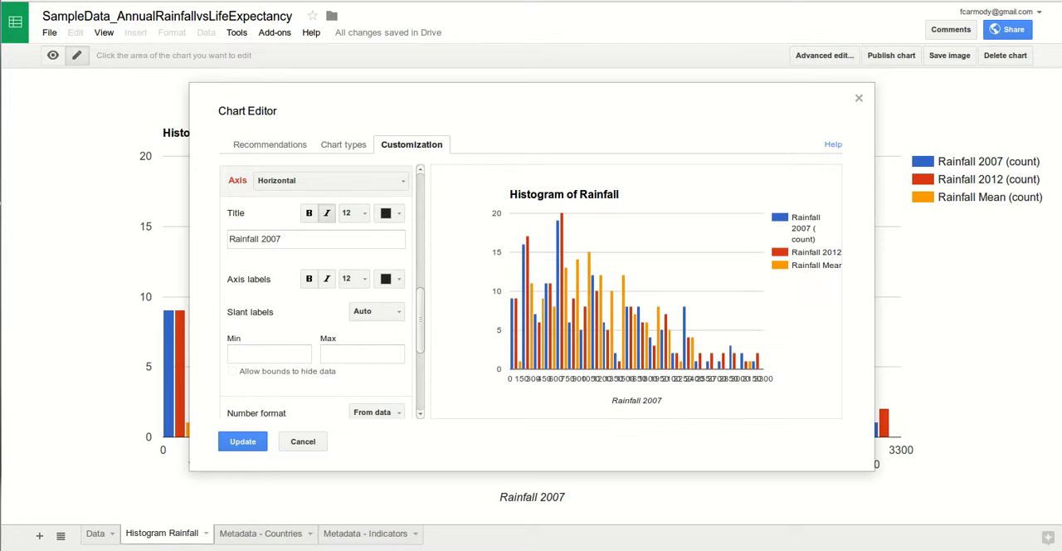
pyautogui.scroll(-3, 319, 290)
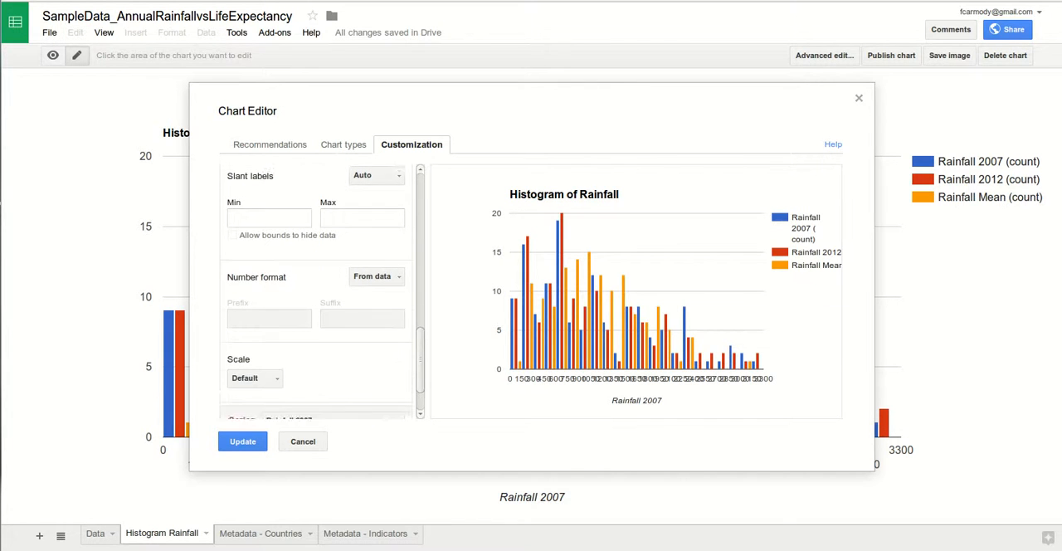
pyautogui.scroll(-2, 319, 290)
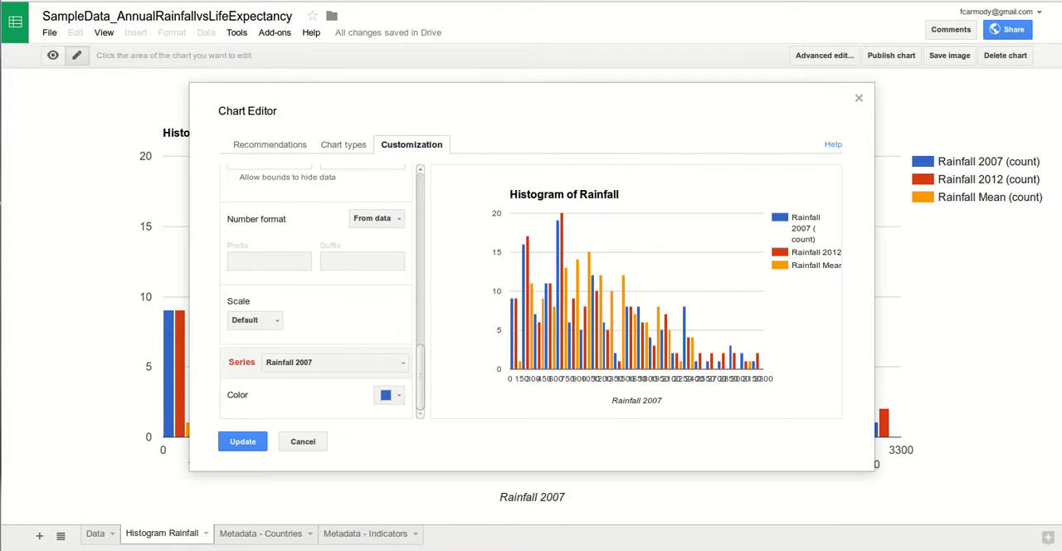
pyautogui.scroll(5, 319, 290)
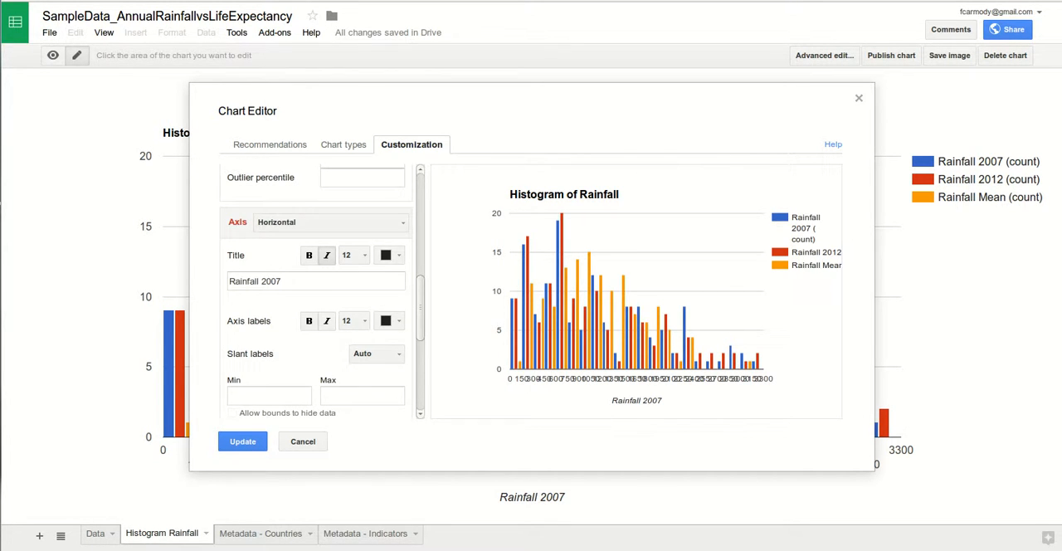
pyautogui.scroll(7, 319, 290)
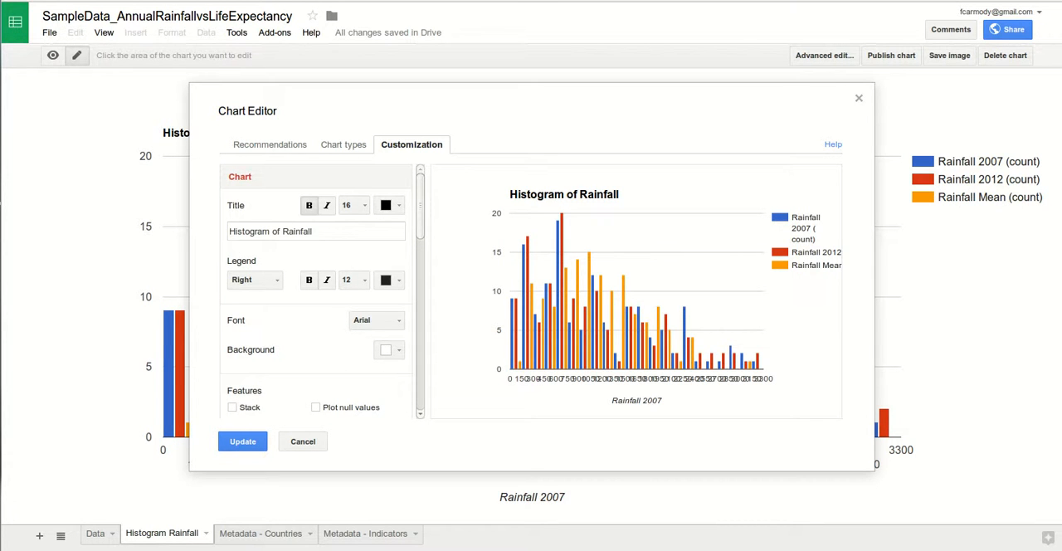
pyautogui.click(302, 441)
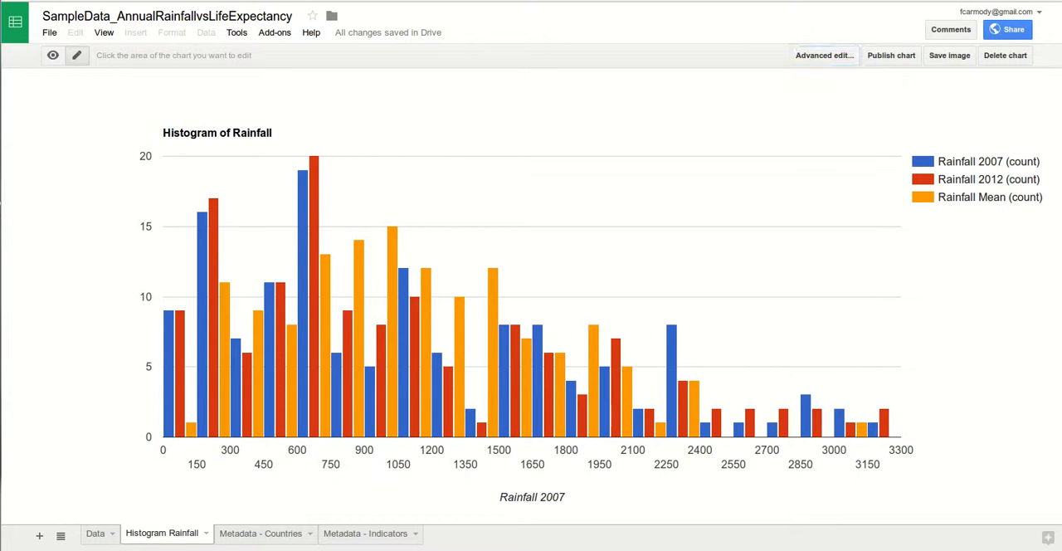
# - Try font sizes 7 and 8 on the histogram's horizontal axis labels and settle on size 10
pyautogui.click(538, 452)
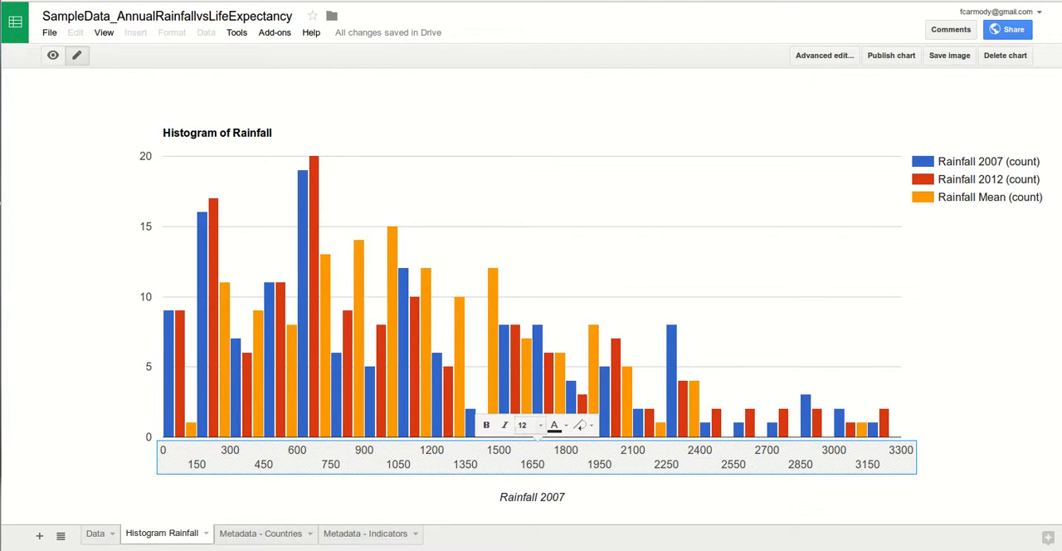
pyautogui.click(524, 427)
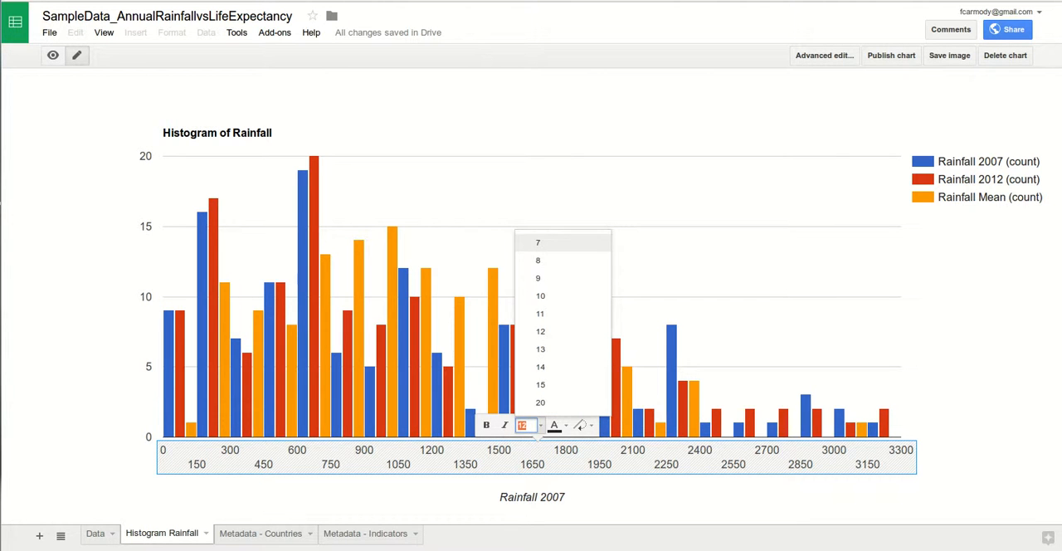
pyautogui.click(538, 242)
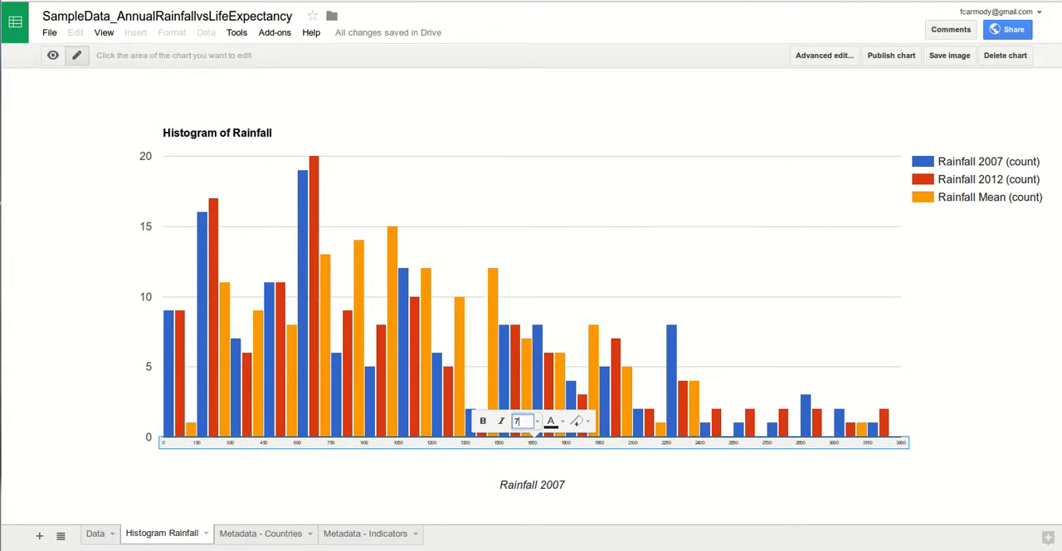
pyautogui.click(536, 421)
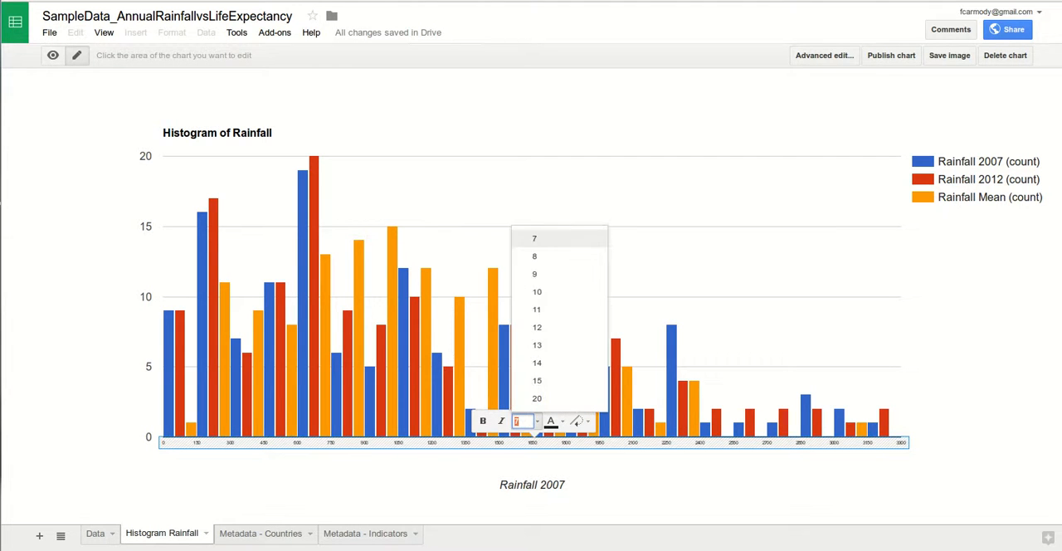
pyautogui.click(547, 256)
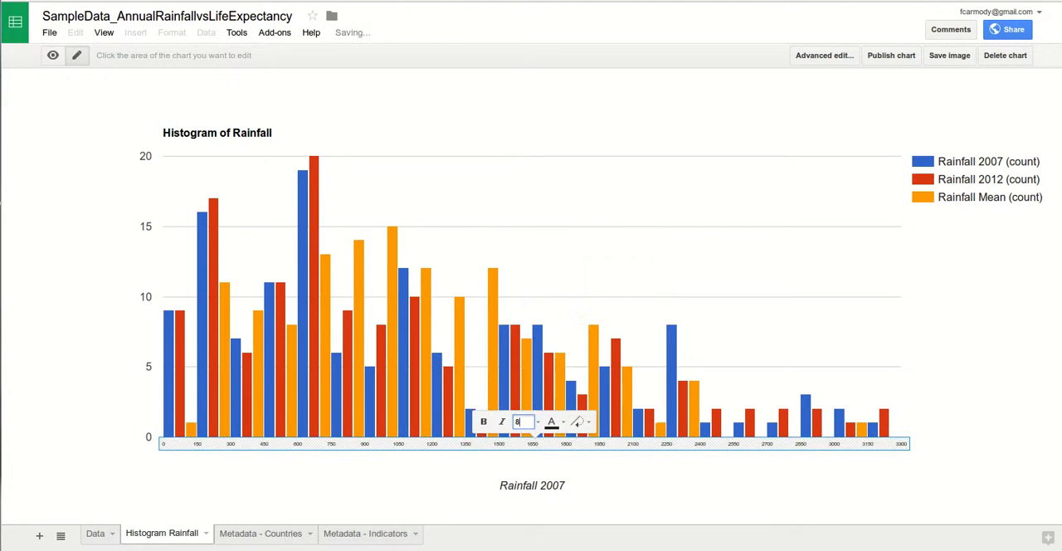
pyautogui.click(537, 422)
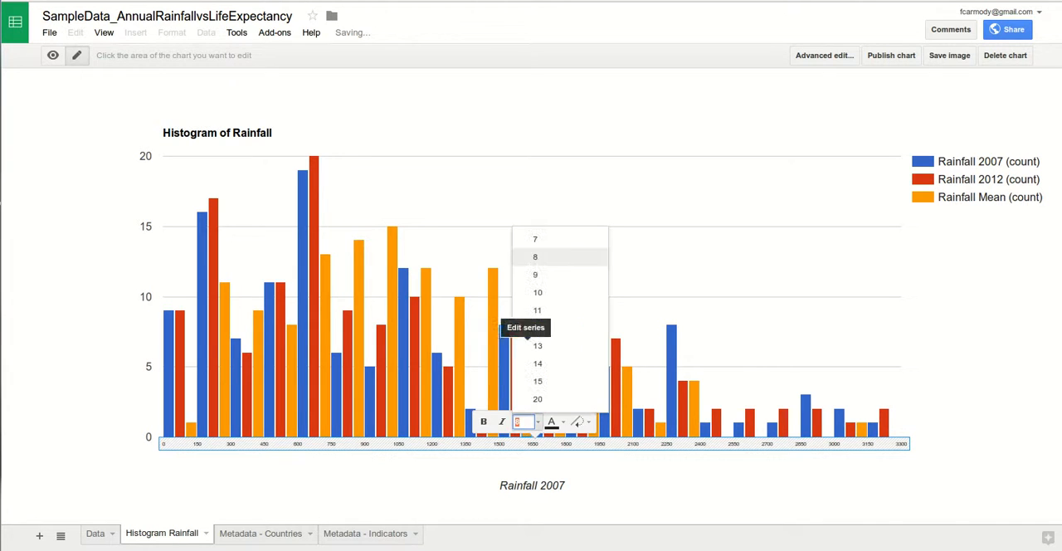
pyautogui.click(537, 292)
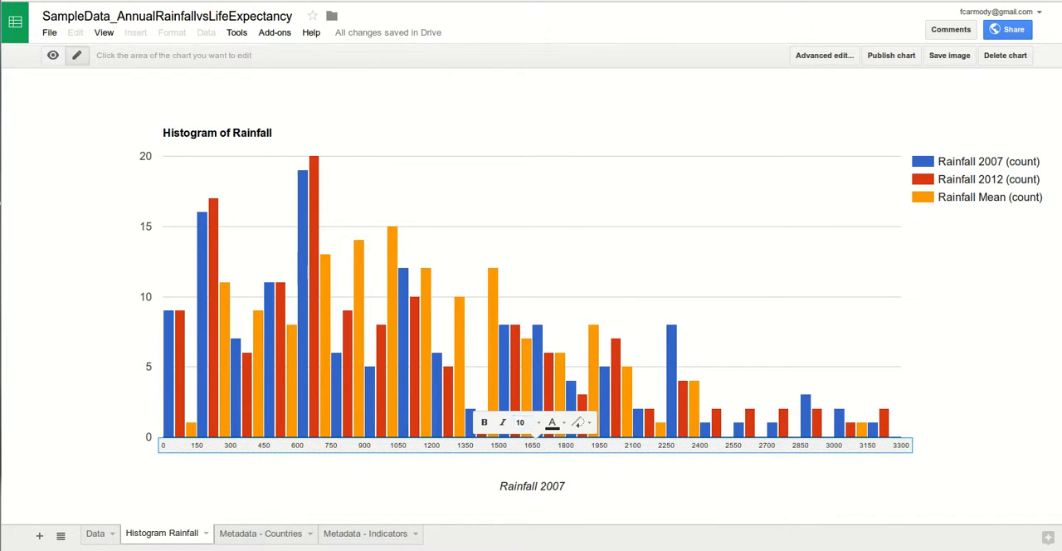
pyautogui.click(829, 488)
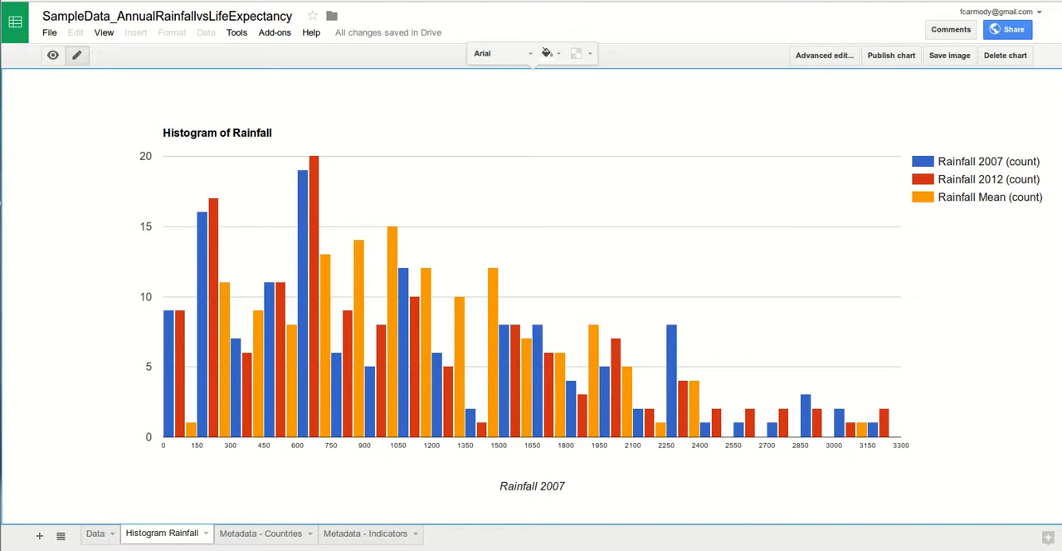
# - Turn off the omission of item dividers for the histogram's buckets in the advanced chart editor
pyautogui.click(824, 55)
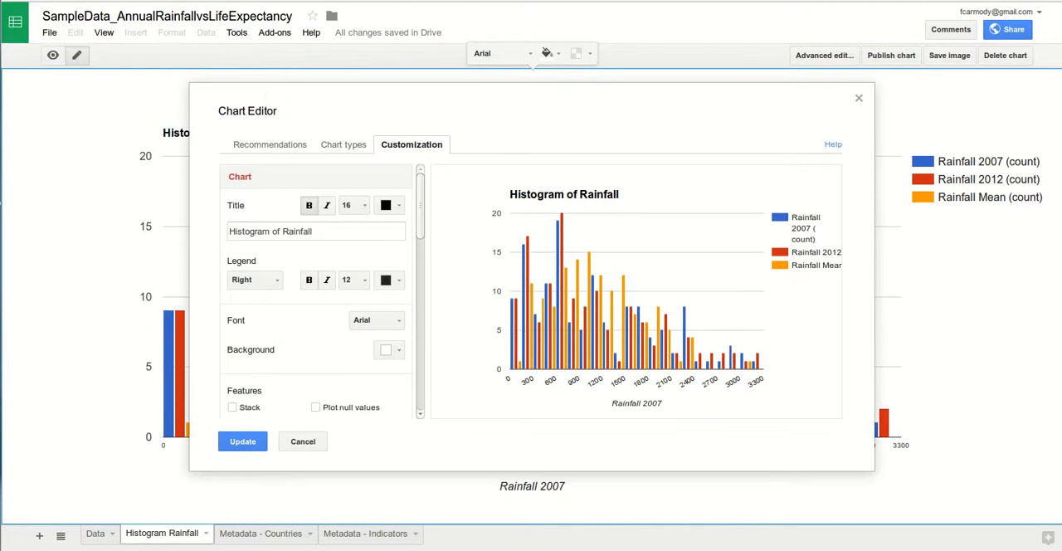
pyautogui.scroll(-2, 316, 290)
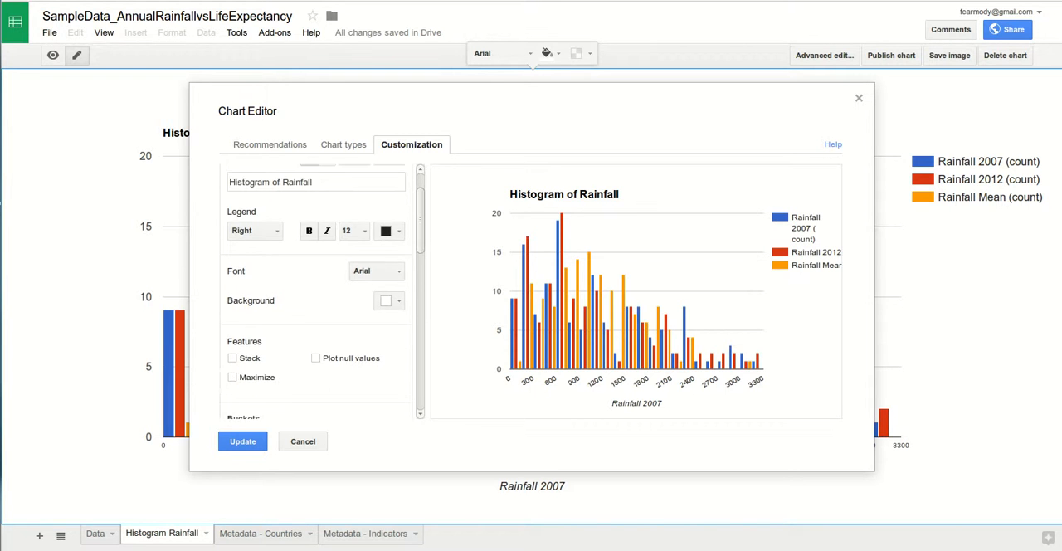
pyautogui.moveTo(420, 253); pyautogui.dragTo(420, 256)
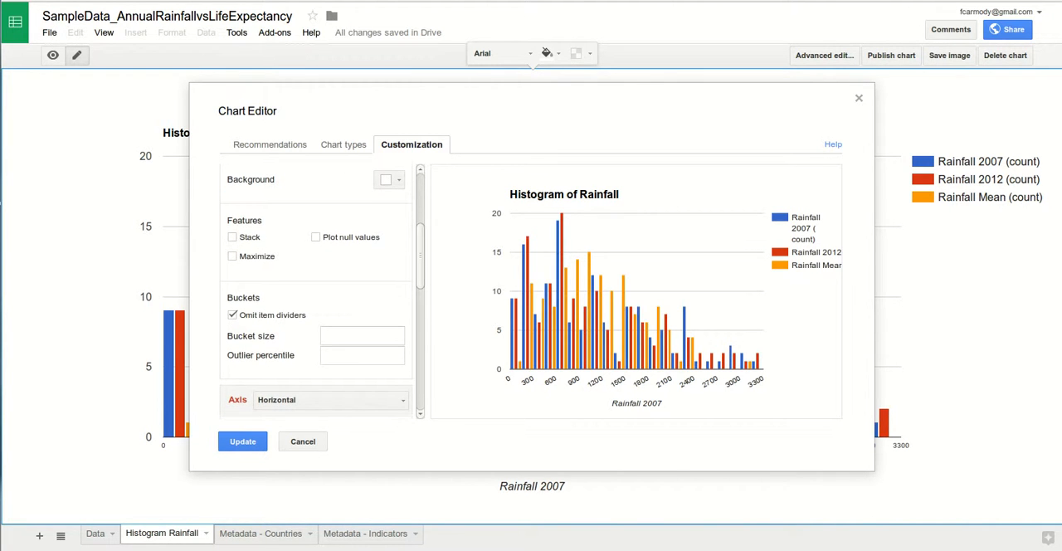
pyautogui.click(232, 316)
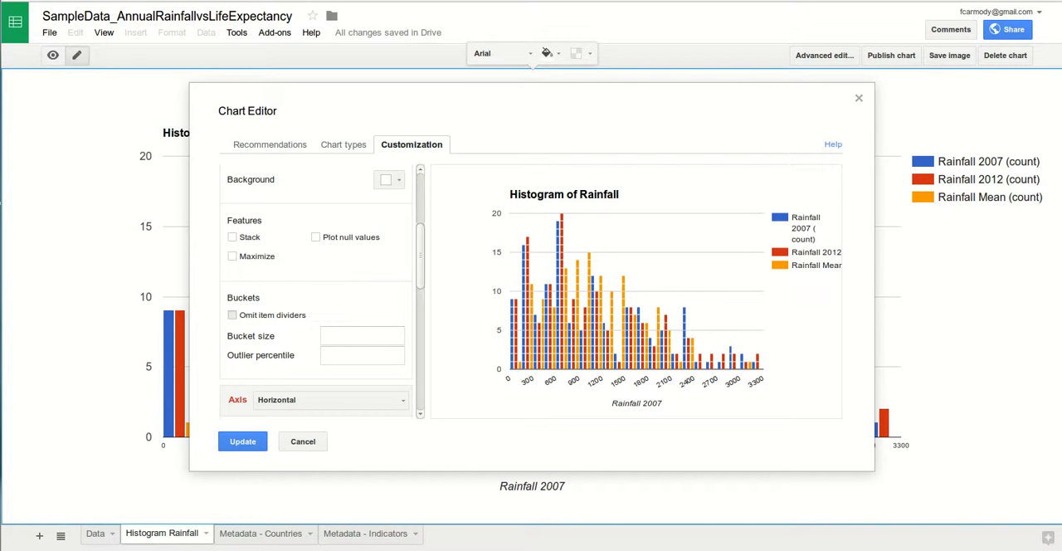
pyautogui.click(233, 315)
pyautogui.click(232, 315)
# - Try stacking the three rainfall series in the histogram preview and turn stacking off again
pyautogui.scroll(4, 316, 291)
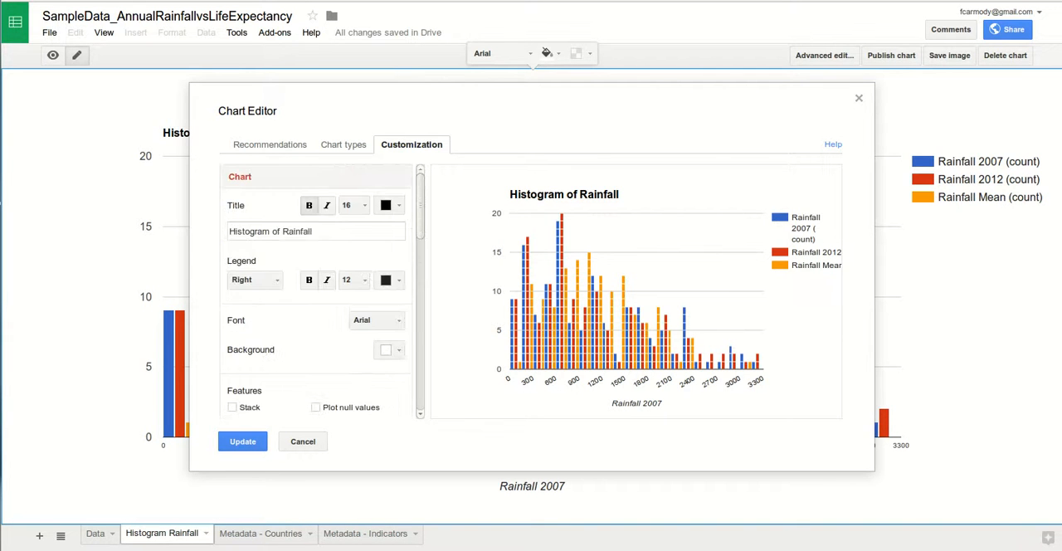
pyautogui.scroll(-2, 315, 290)
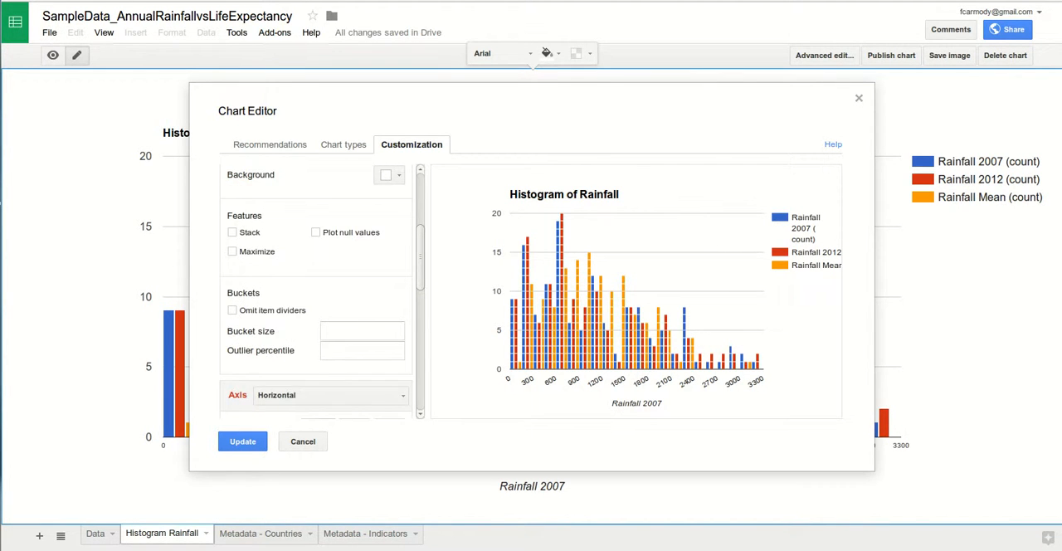
pyautogui.scroll(1, 315, 291)
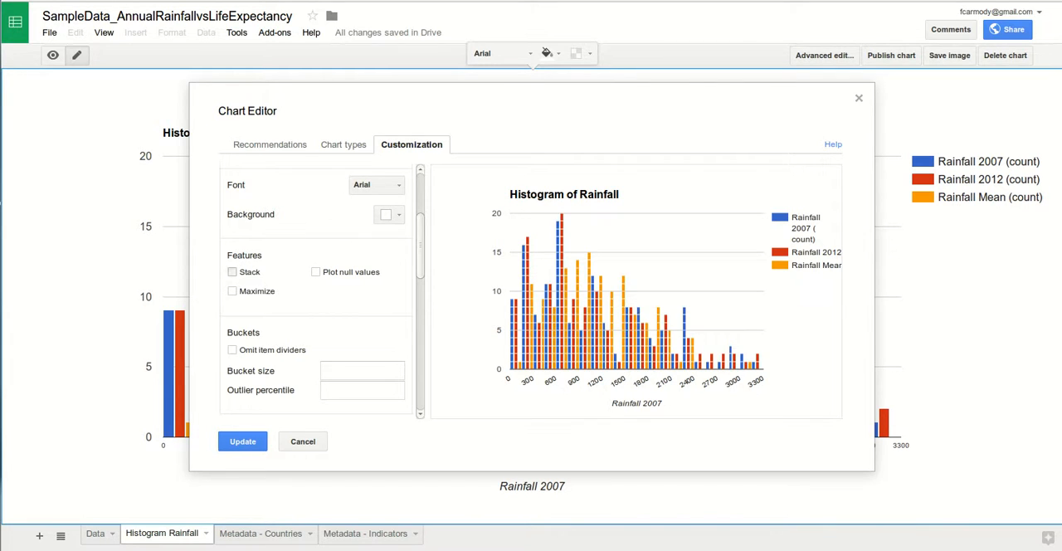
pyautogui.click(232, 273)
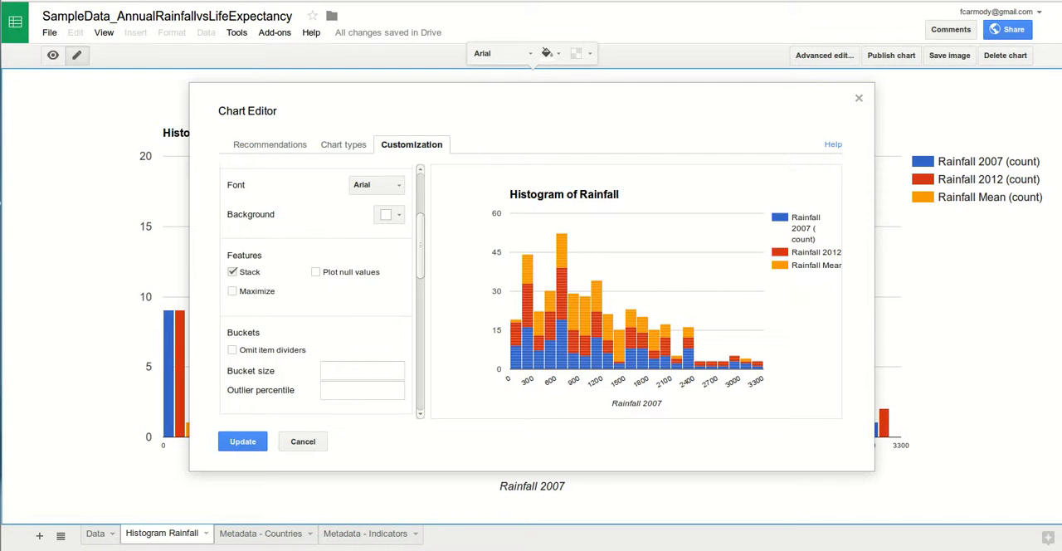
pyautogui.click(232, 272)
# - Examine the bucket options, the horizontal and left vertical axis settings, and the number format, scale and series options of the rainfall histogram
pyautogui.moveTo(421, 260); pyautogui.dragTo(421, 307)
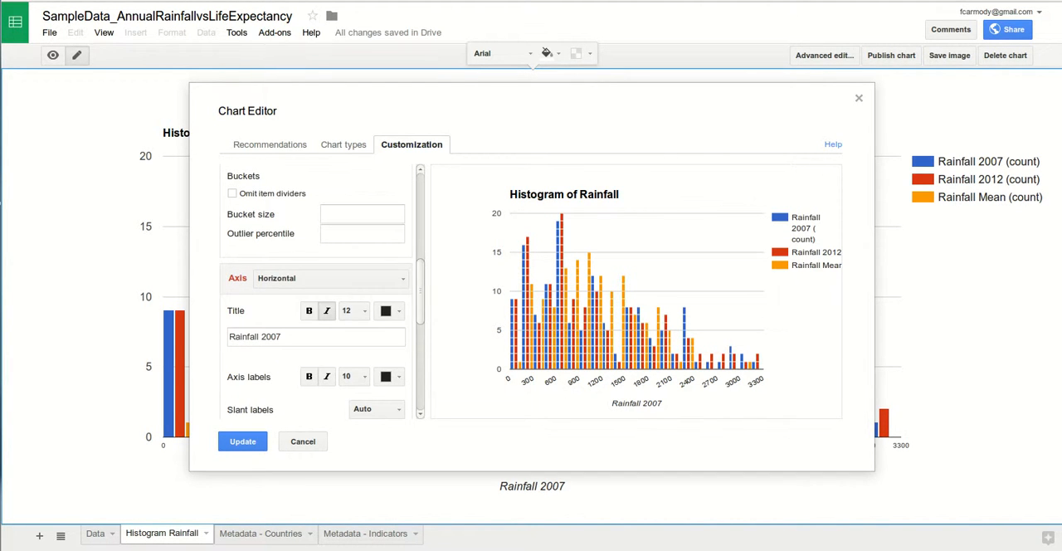
pyautogui.click(331, 277)
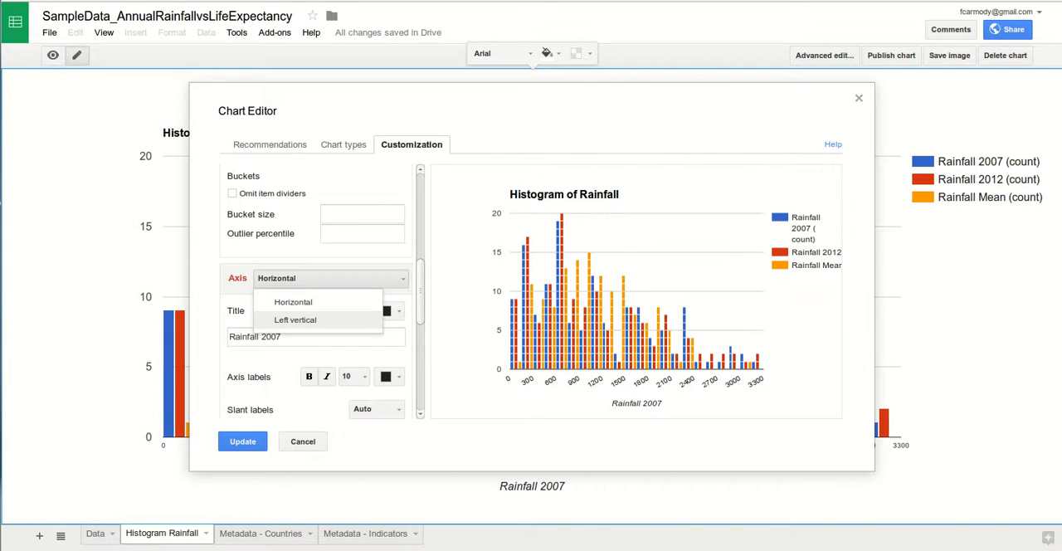
pyautogui.click(295, 320)
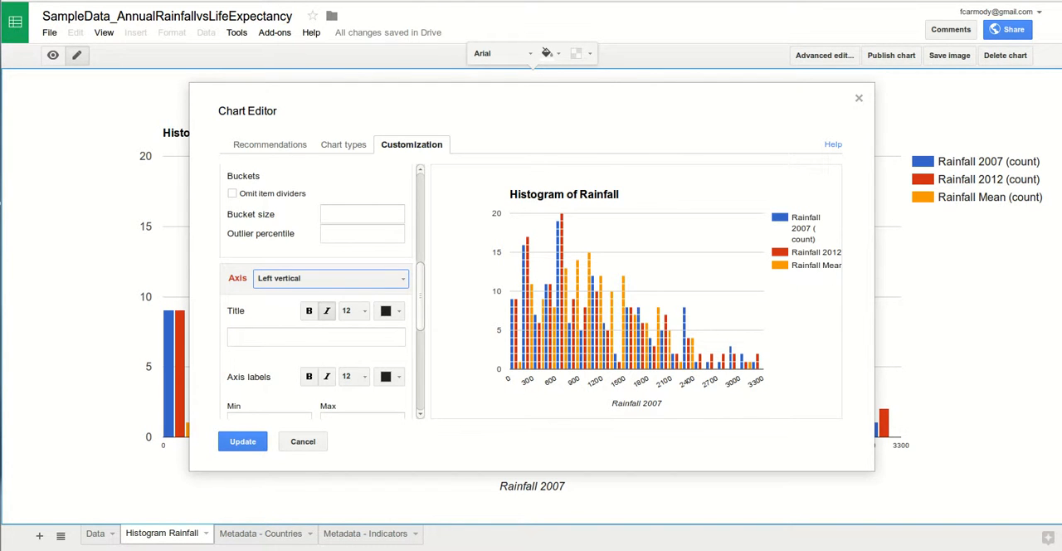
pyautogui.click(330, 278)
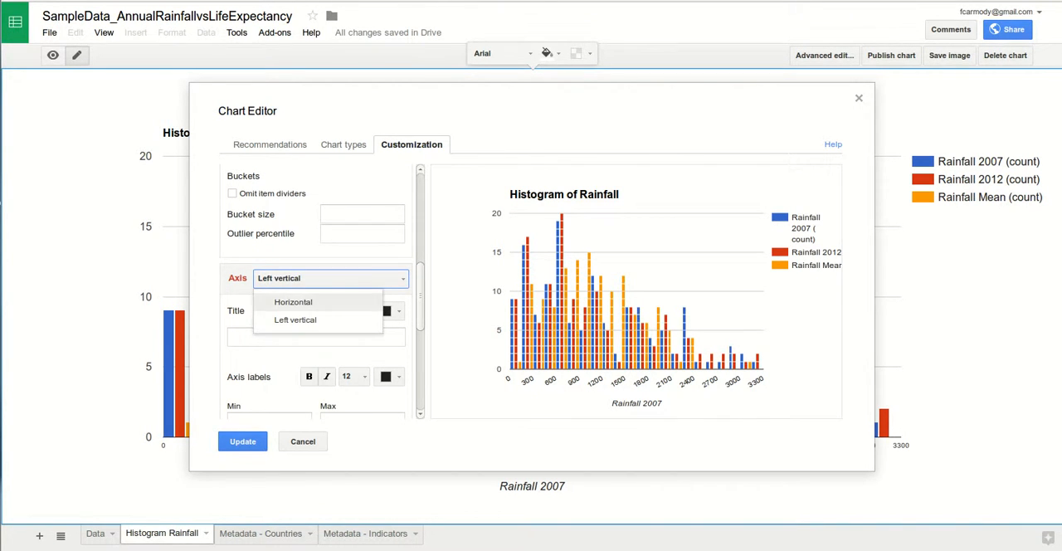
pyautogui.click(292, 302)
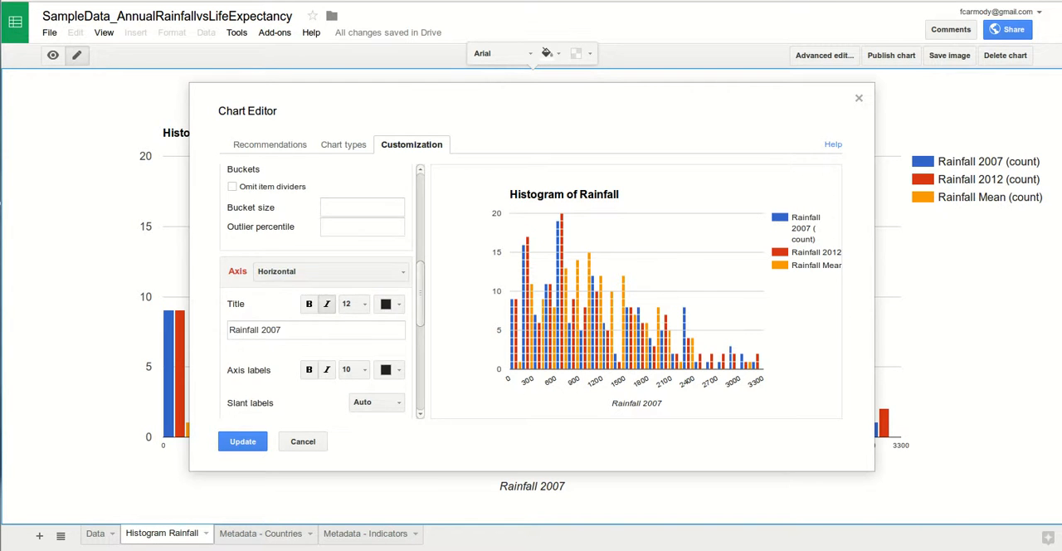
pyautogui.scroll(-3, 319, 290)
pyautogui.scroll(-1, 319, 291)
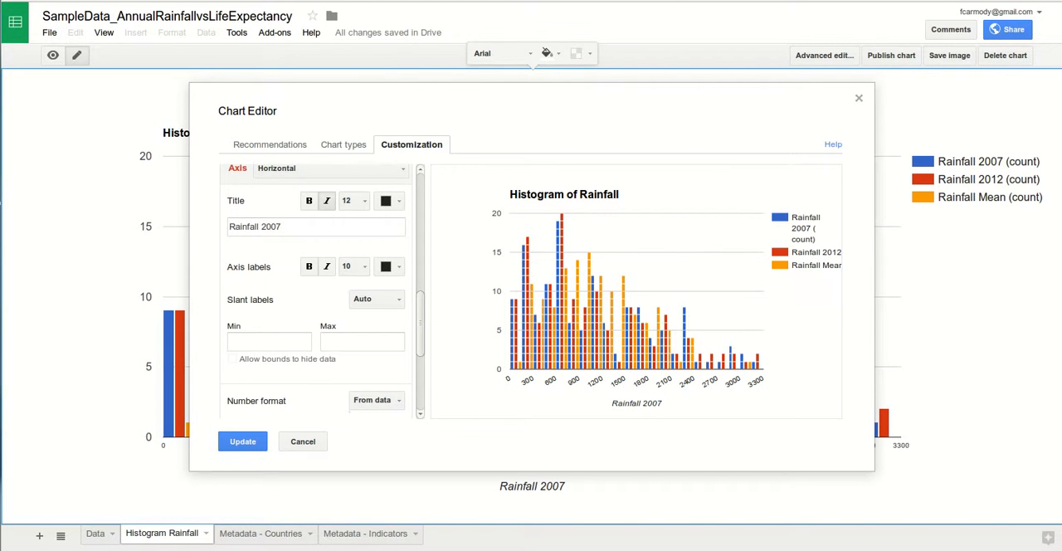
pyautogui.scroll(-4, 319, 291)
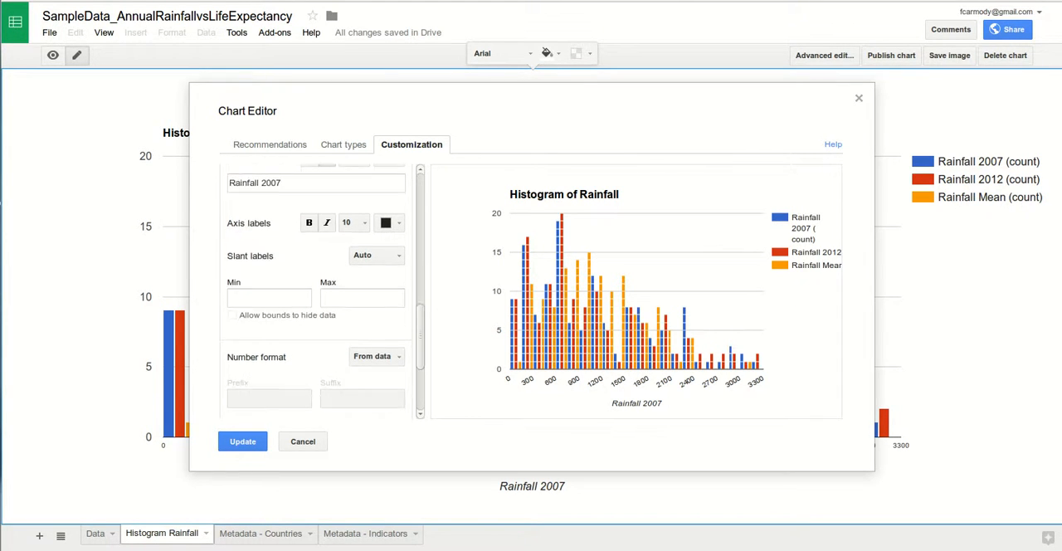
pyautogui.scroll(-2, 320, 291)
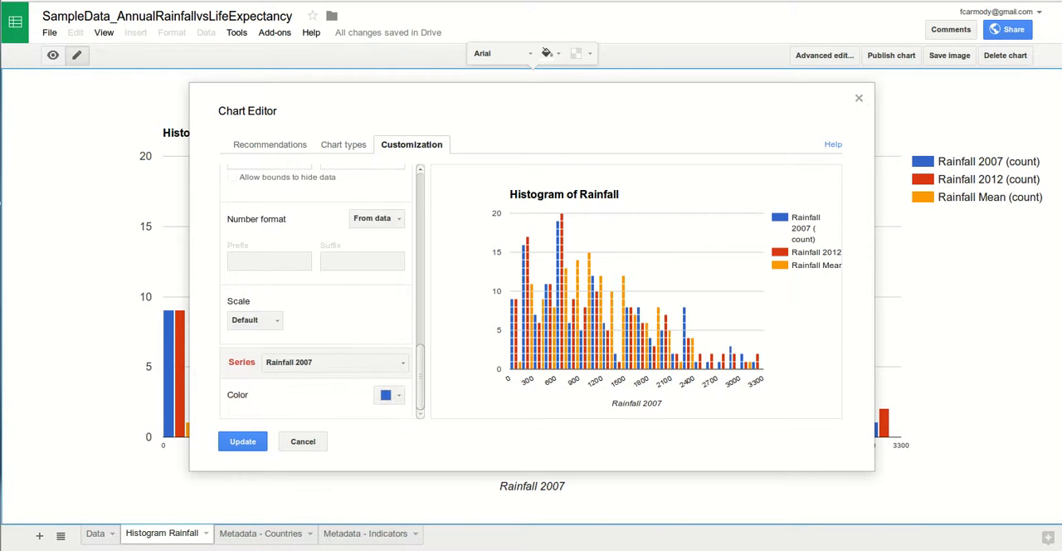
pyautogui.click(255, 319)
pyautogui.click(251, 301)
# - Apply the edited settings to the rainfall histogram and select its Rainfall 2007 series
pyautogui.click(242, 442)
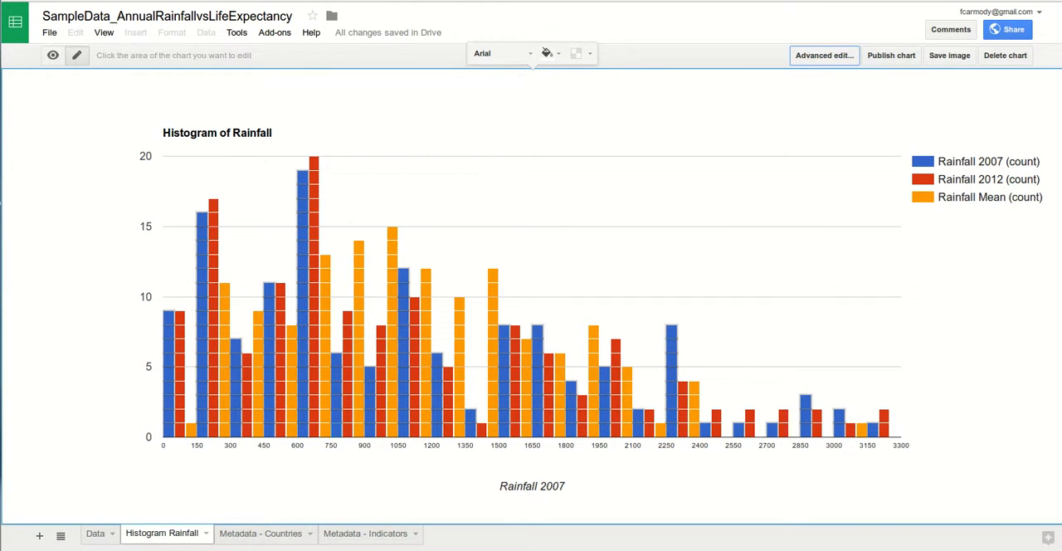
pyautogui.click(335, 406)
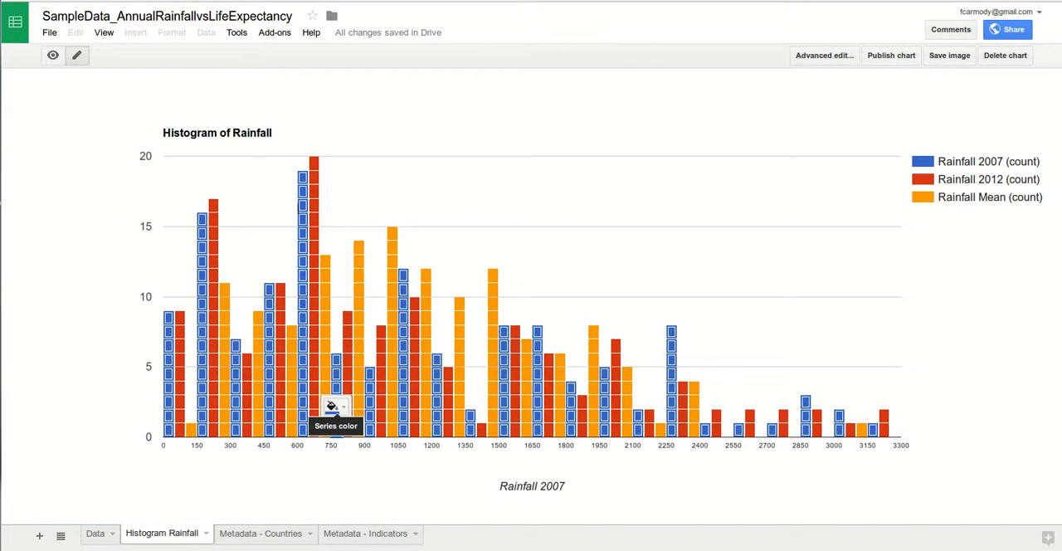
pyautogui.click(336, 429)
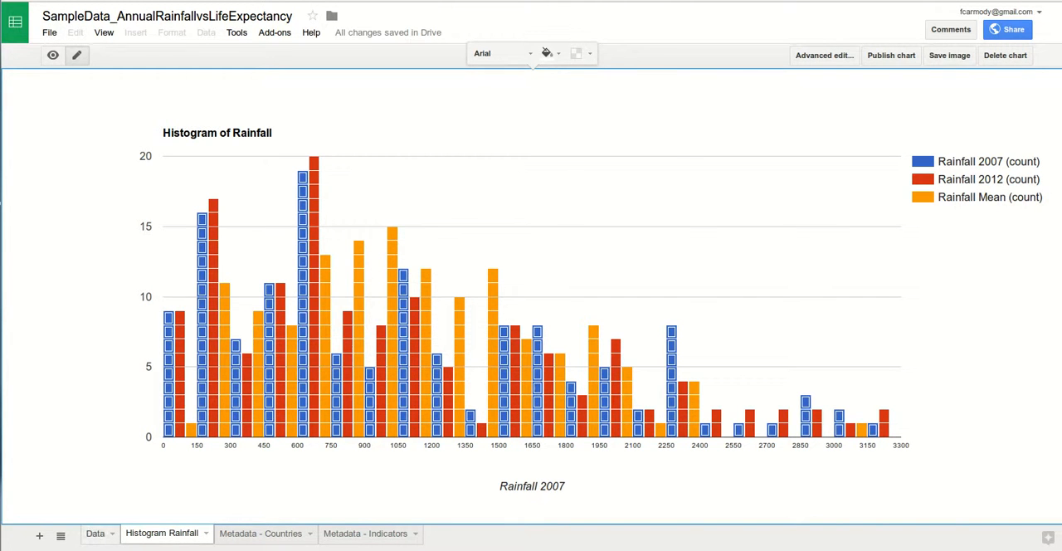
# - Start a new chart from the Life 2007 column, range E7:E144, on the Data sheet
pyautogui.click(96, 533)
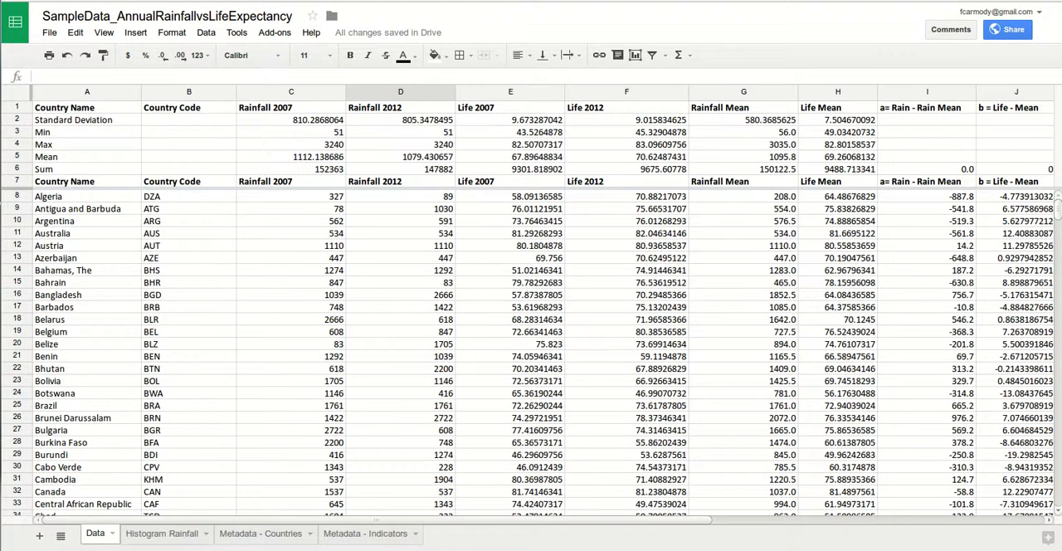
pyautogui.moveTo(509, 181); pyautogui.dragTo(509, 406)
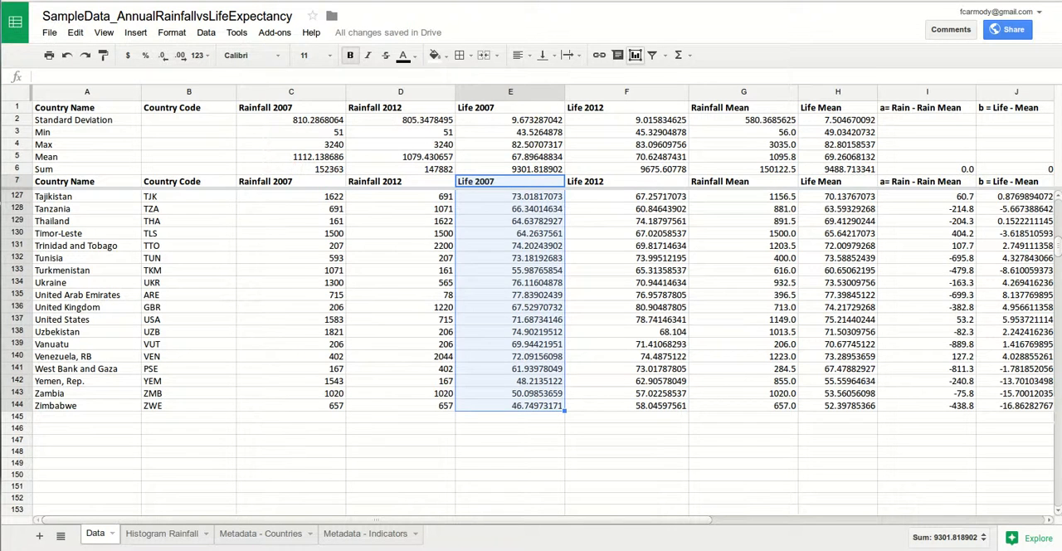
pyautogui.click(635, 54)
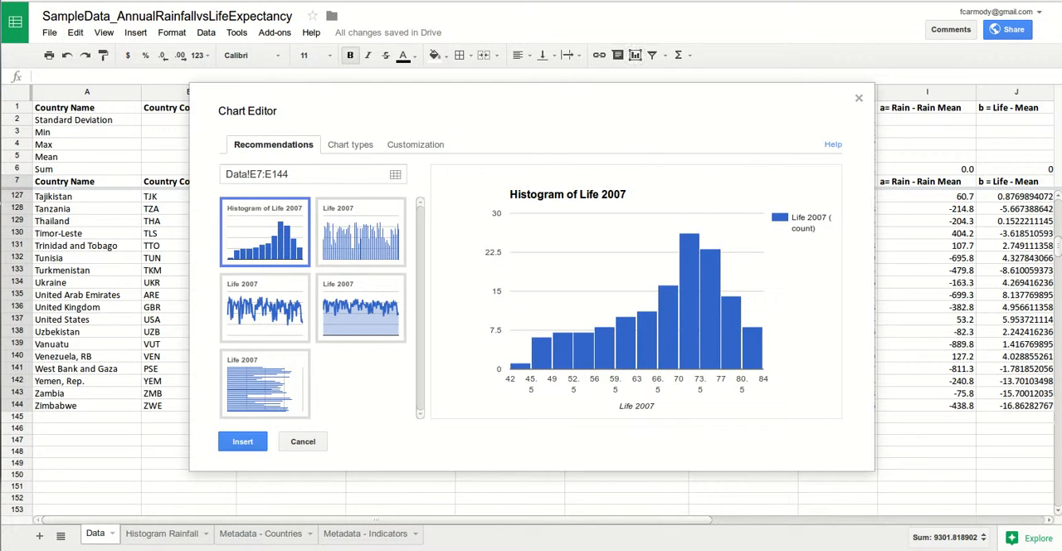
# - Add two more data ranges to the chart and fill both with a copy of Data!E7:E144
pyautogui.click(395, 174)
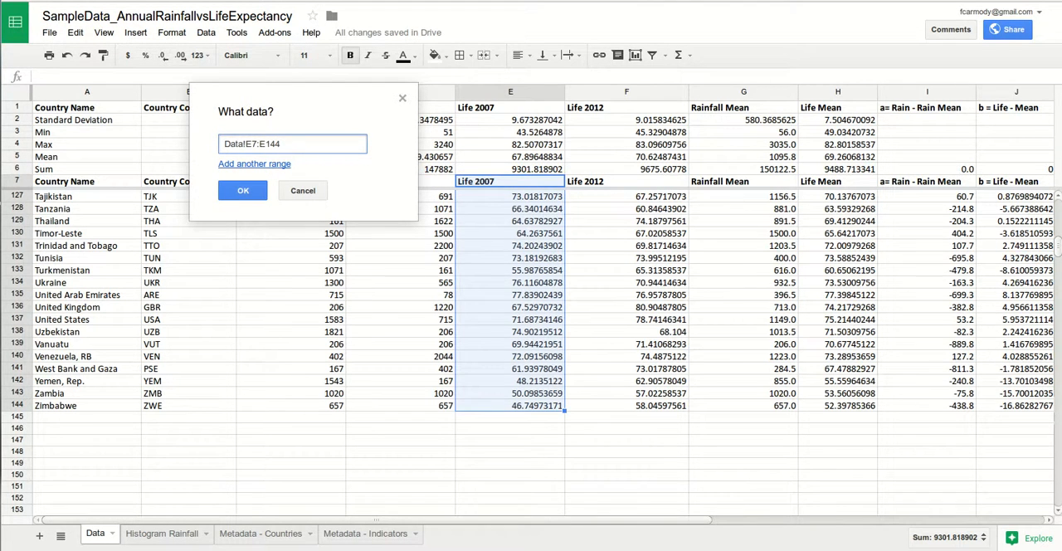
pyautogui.click(253, 163)
pyautogui.click(254, 191)
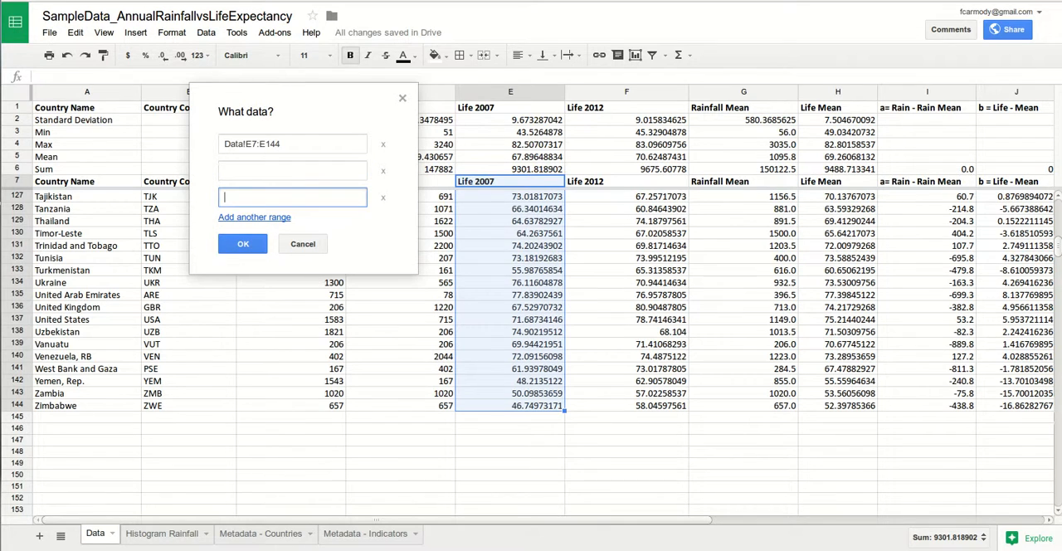
pyautogui.click(265, 144)
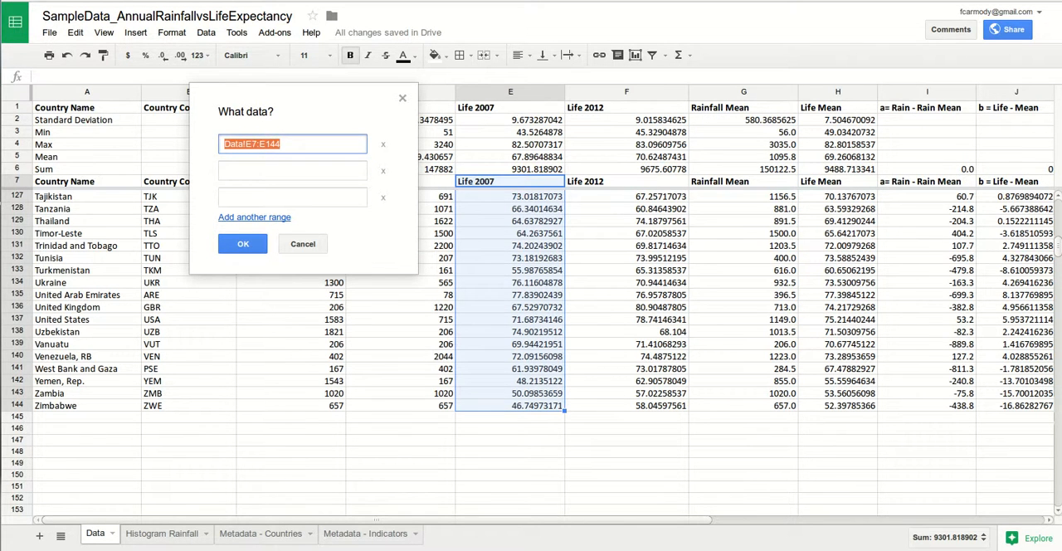
pyautogui.hotkey('ctrl', 'c')
pyautogui.press('Tab')
pyautogui.hotkey('ctrl', 'v')
pyautogui.press('Tab')
pyautogui.hotkey('ctrl', 'v')
# - Change the chart's second data range to Data!F7:F144 for Life 2012
pyautogui.click(247, 170)
pyautogui.write('F')
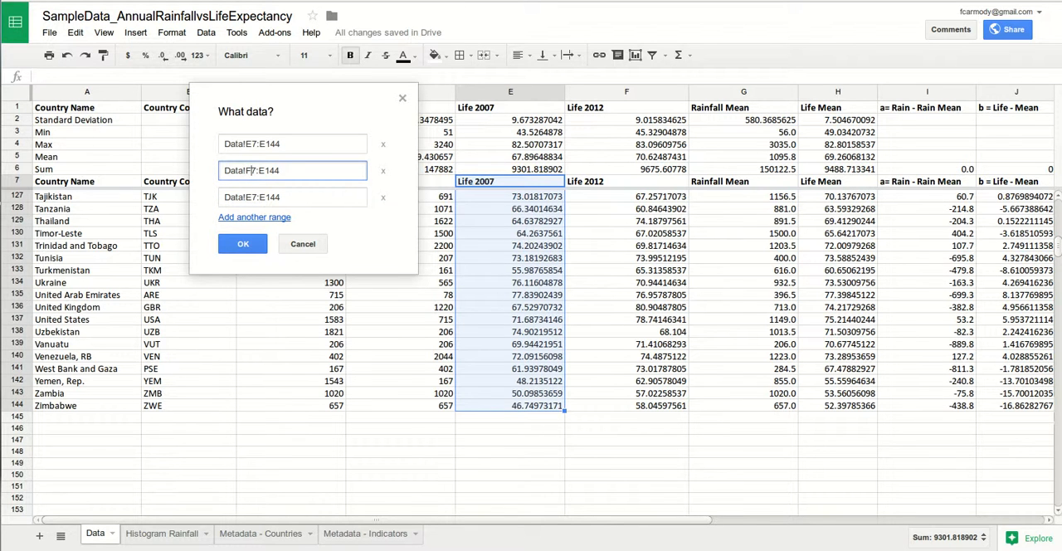
pyautogui.hotkey('shift', 'Left')
pyautogui.write('F')
# - Change the chart's third data range to Data!H7:H144 for Life Mean and confirm the three ranges
pyautogui.moveTo(252, 197); pyautogui.dragTo(243, 197)
pyautogui.click(225, 198)
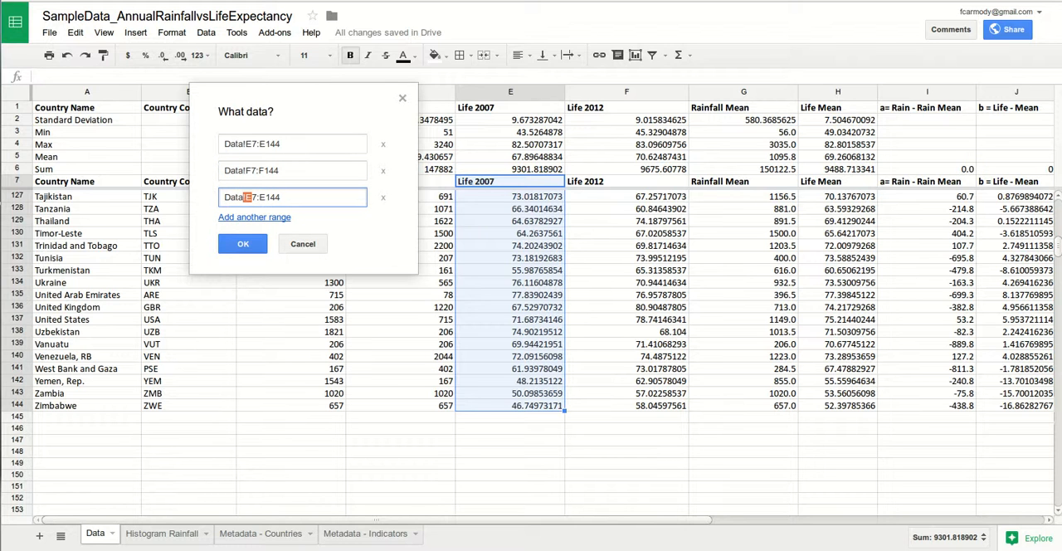
pyautogui.write('H')
pyautogui.hotkey('ctrl', 'z')
pyautogui.click(257, 197)
pyautogui.moveTo(253, 198); pyautogui.dragTo(245, 197)
pyautogui.write('H')
pyautogui.moveTo(266, 198); pyautogui.dragTo(259, 198)
pyautogui.write('H')
pyautogui.click(246, 170)
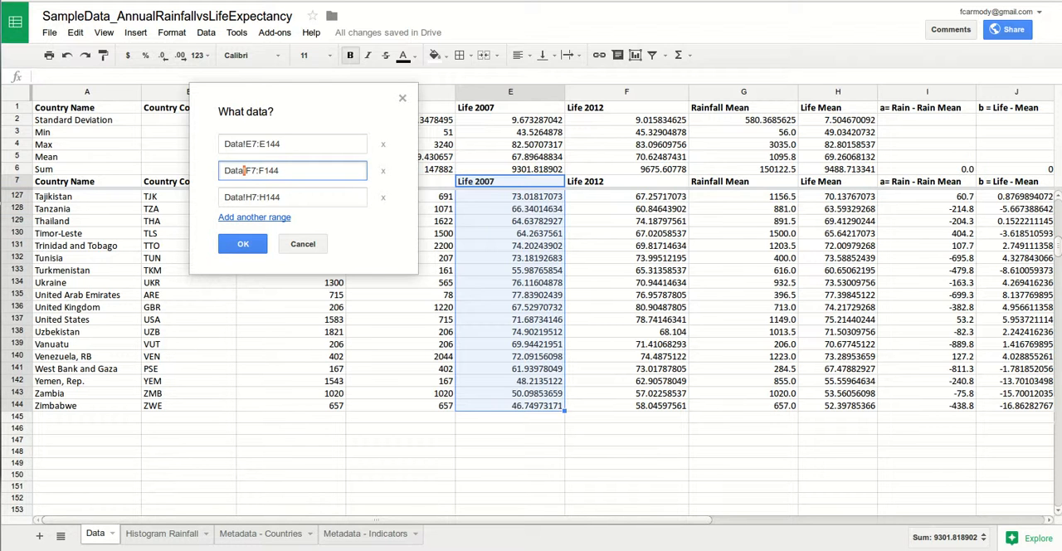
pyautogui.click(242, 244)
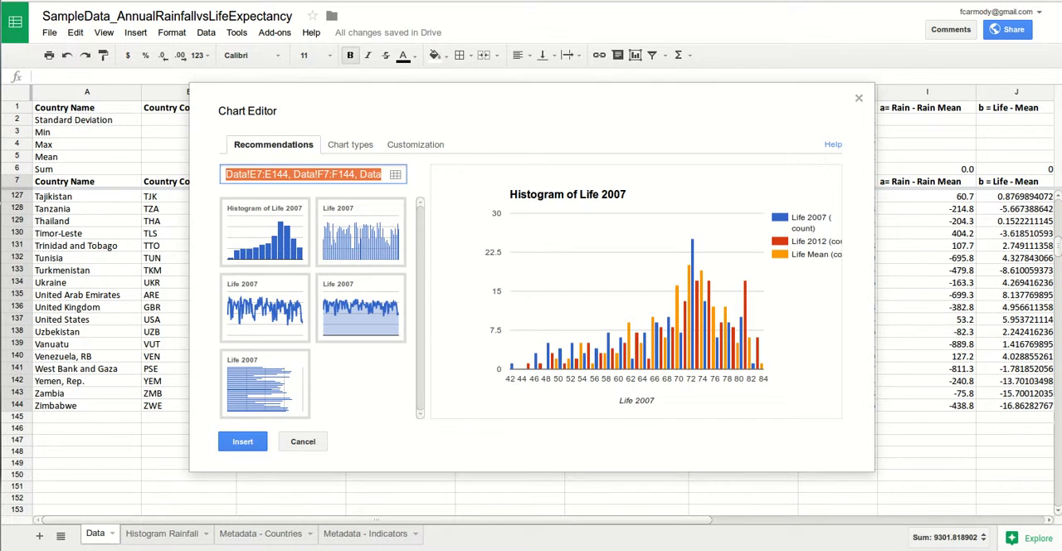
# - Insert the histogram of Life 2007, Life 2012 and Life Mean and move it to its own sheet
pyautogui.click(242, 442)
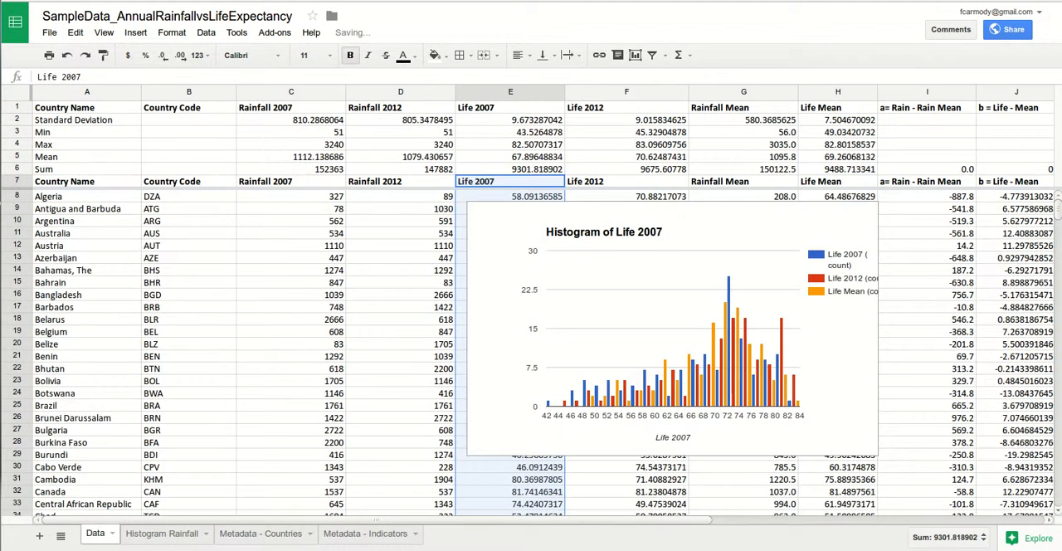
pyautogui.click(868, 209)
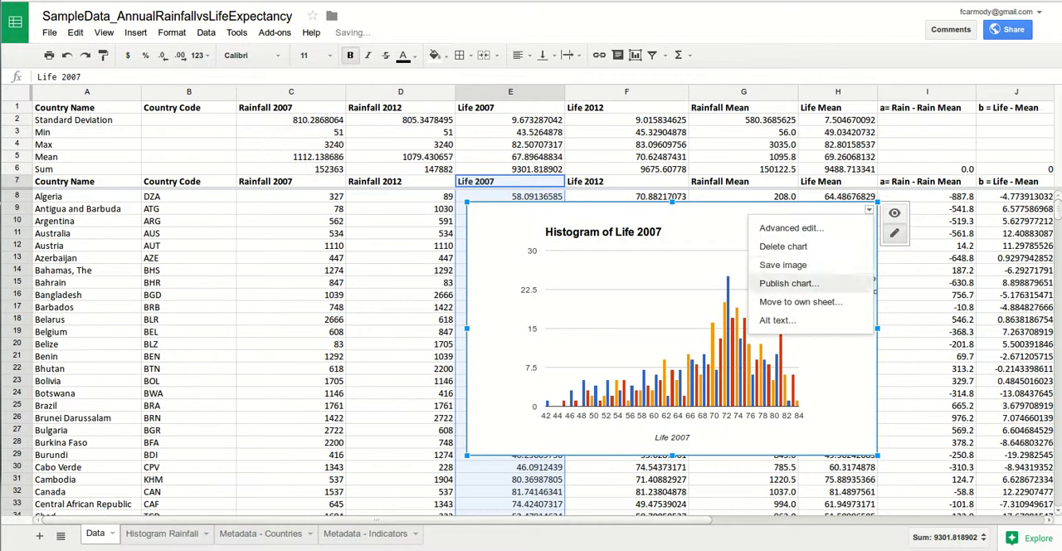
pyautogui.click(800, 301)
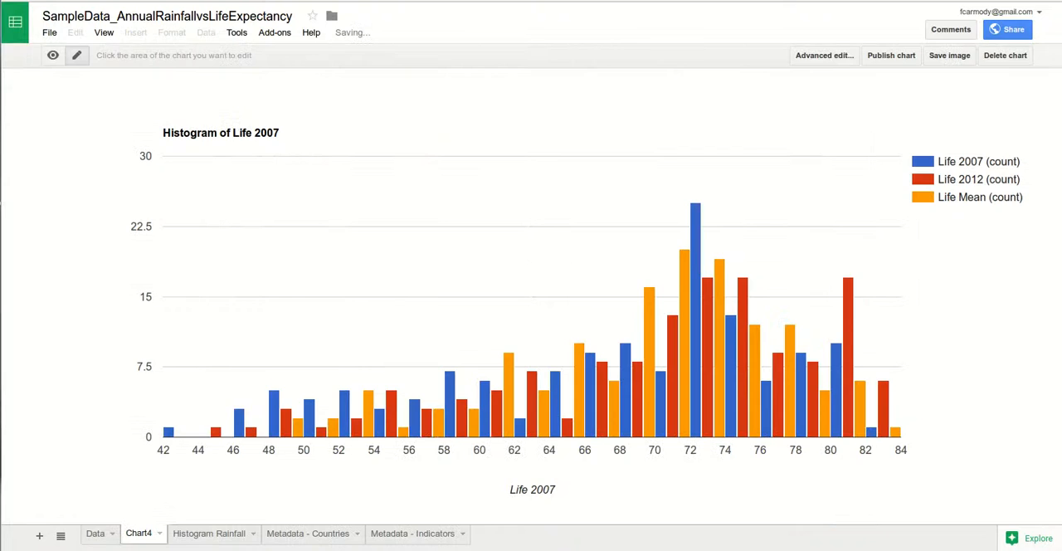
# - Rename the new chart sheet as Histogram Life
pyautogui.doubleClick(139, 534)
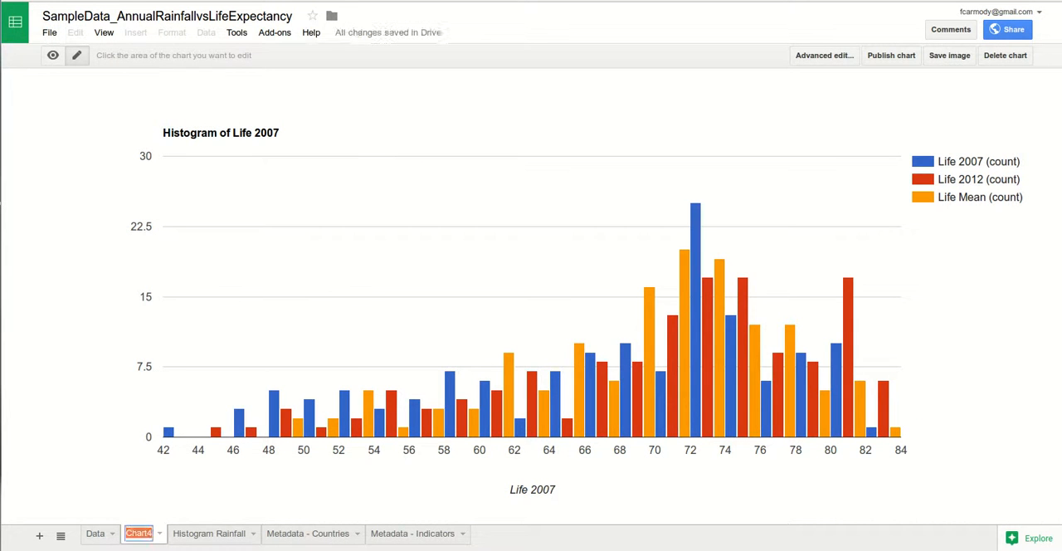
pyautogui.write('Hostogranm')
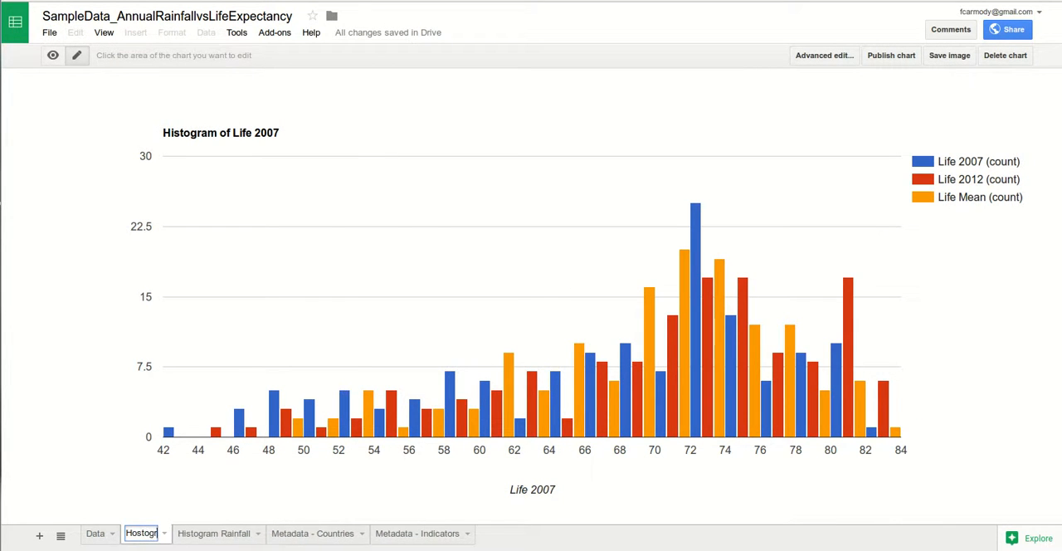
pyautogui.press('BackSpace')
pyautogui.press('BackSpace')
pyautogui.write('m')
pyautogui.press('BackSpace')
pyautogui.press('BackSpace')
pyautogui.press('BackSpace')
pyautogui.press('BackSpace')
pyautogui.press('BackSpace')
pyautogui.press('BackSpace')
pyautogui.press('BackSpace')
pyautogui.press('BackSpace')
pyautogui.write('i')
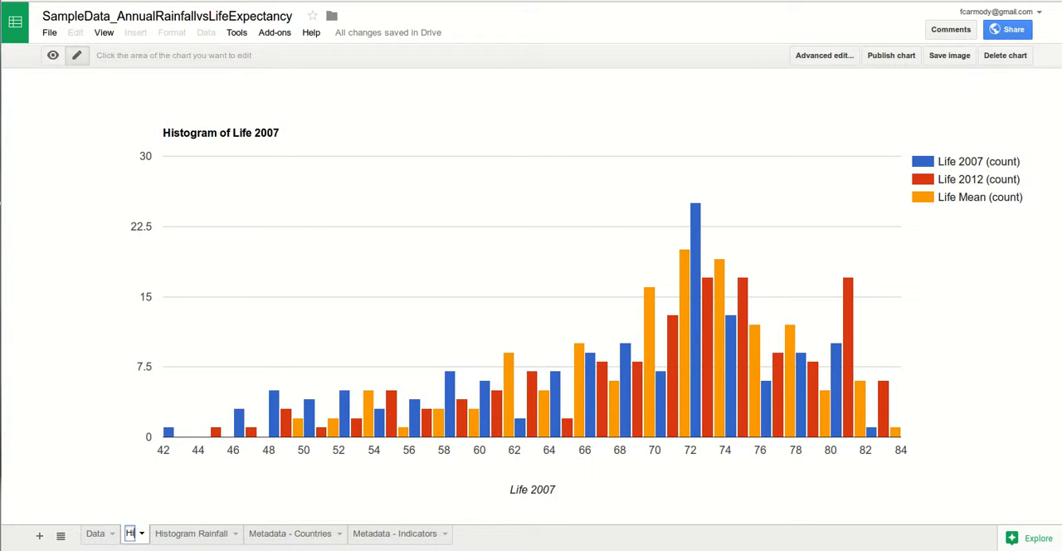
pyautogui.write('stogram')
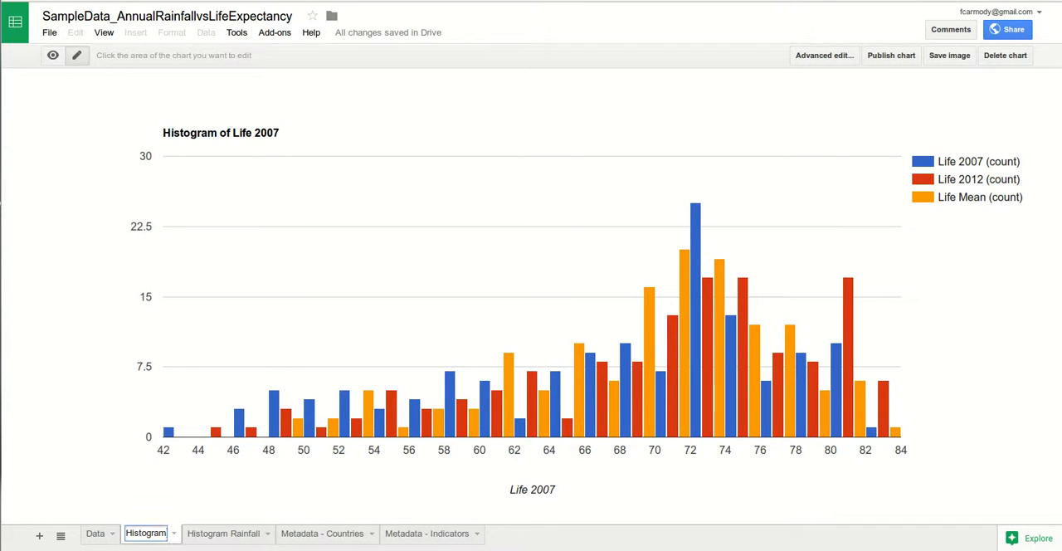
pyautogui.write(' Life')
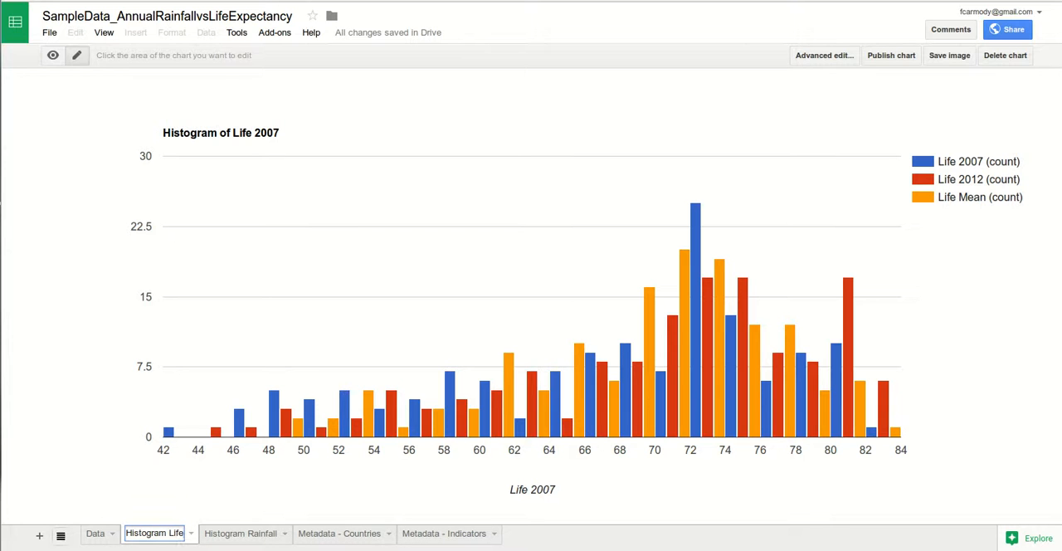
pyautogui.press('Return')
pyautogui.click(220, 133)
pyautogui.click(477, 88)
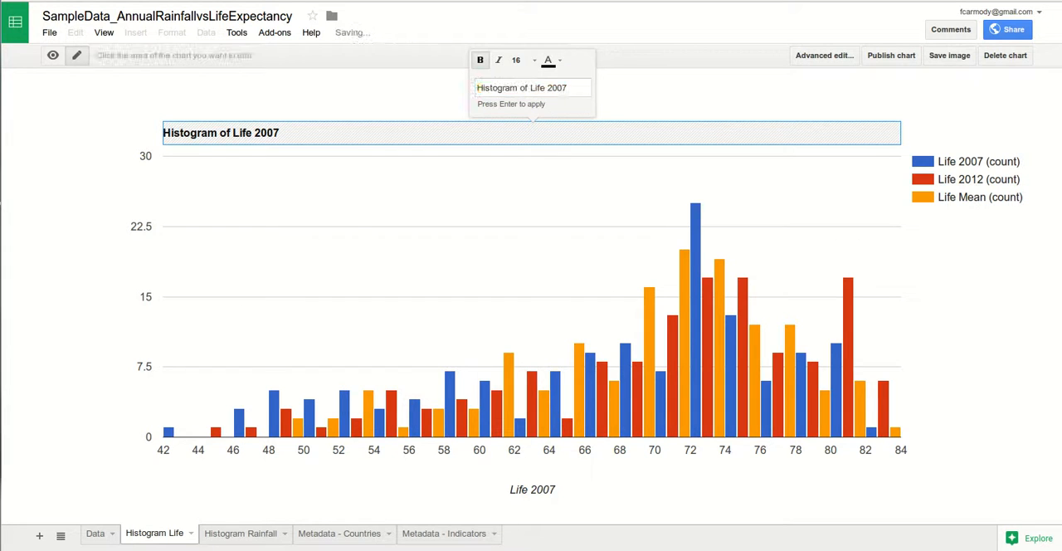
pyautogui.press('Return')
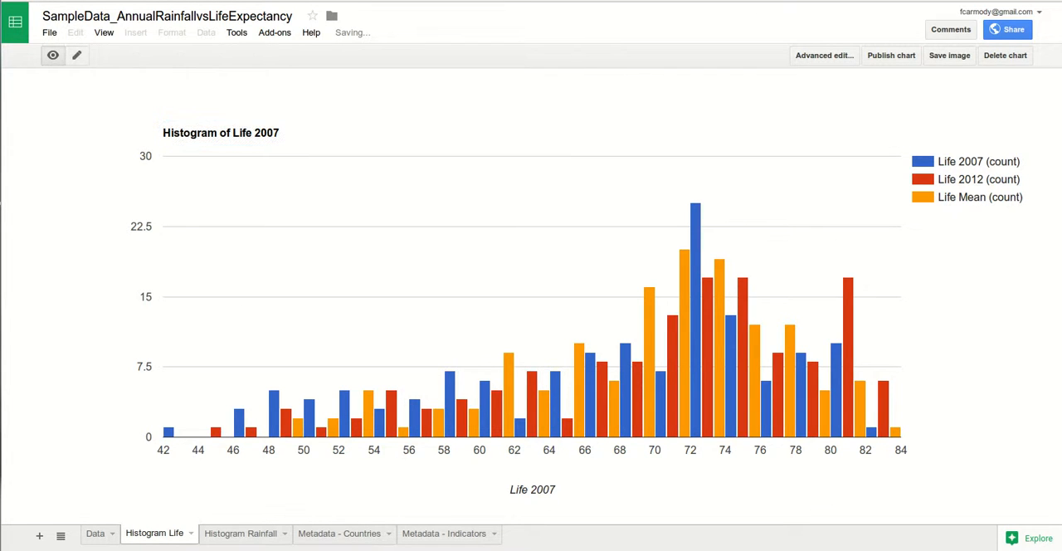
pyautogui.tripleClick(217, 132)
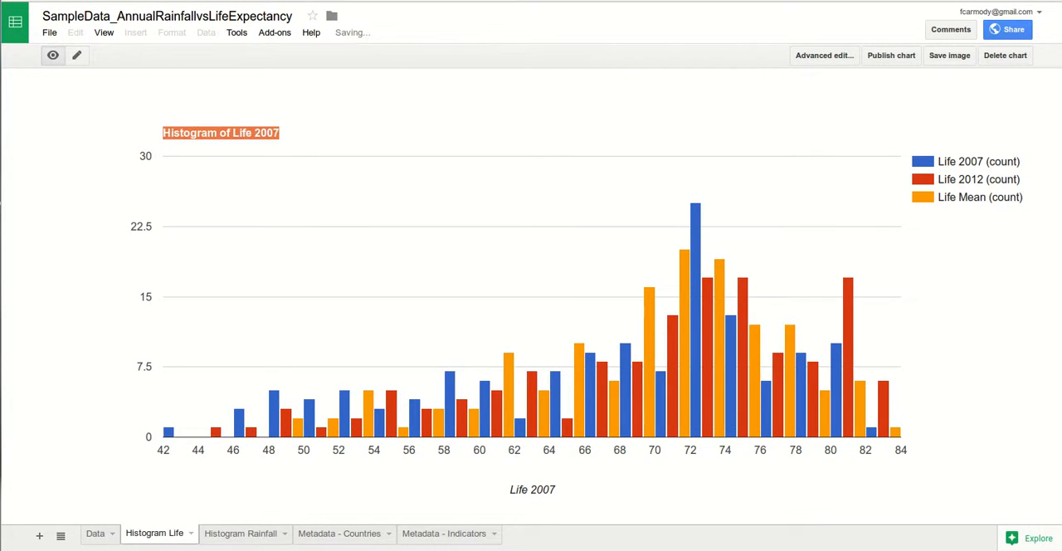
# - Change the title of the chart on the Histogram Life sheet to "Histogram of Life Expectency"
pyautogui.click(76, 56)
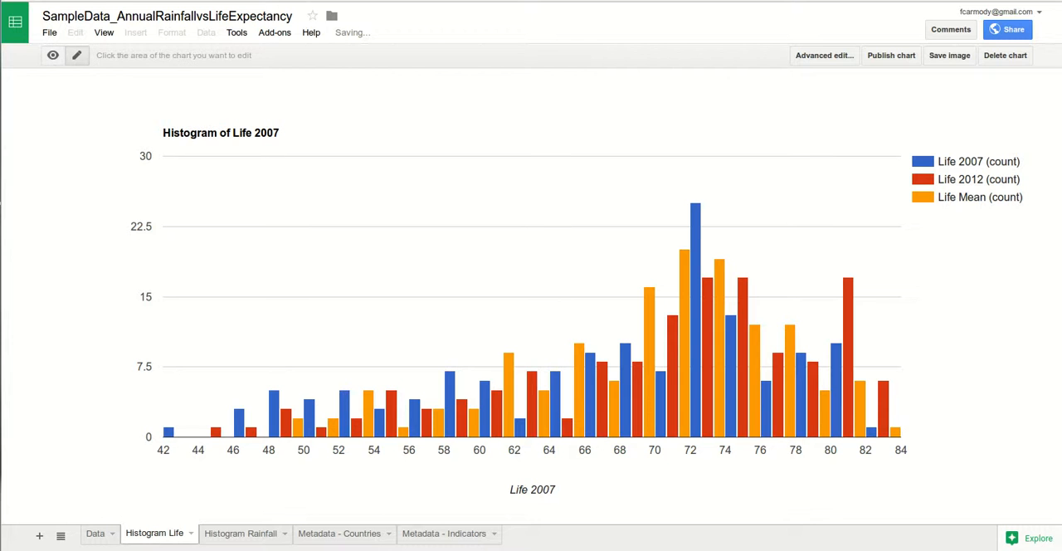
pyautogui.click(531, 132)
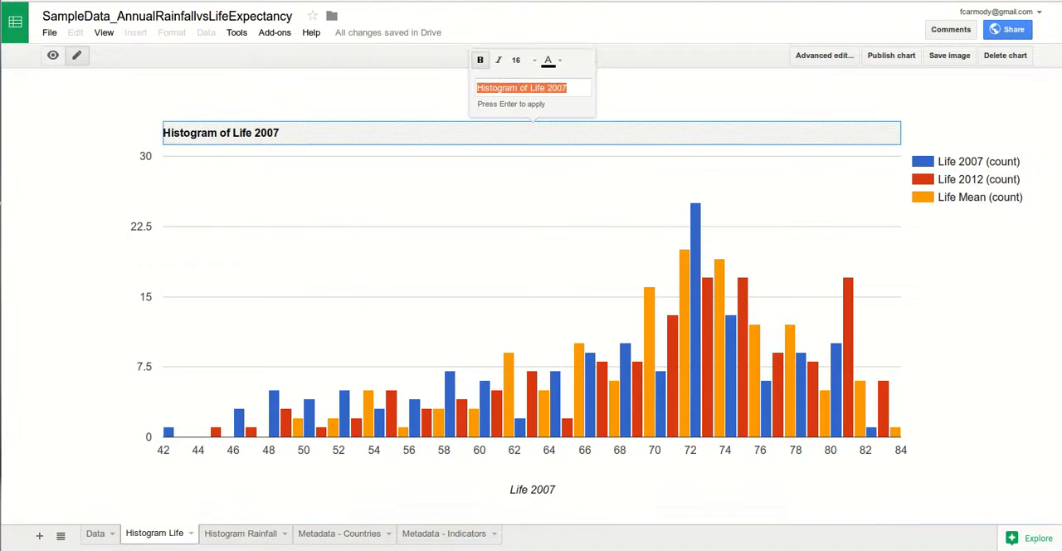
pyautogui.press('Return')
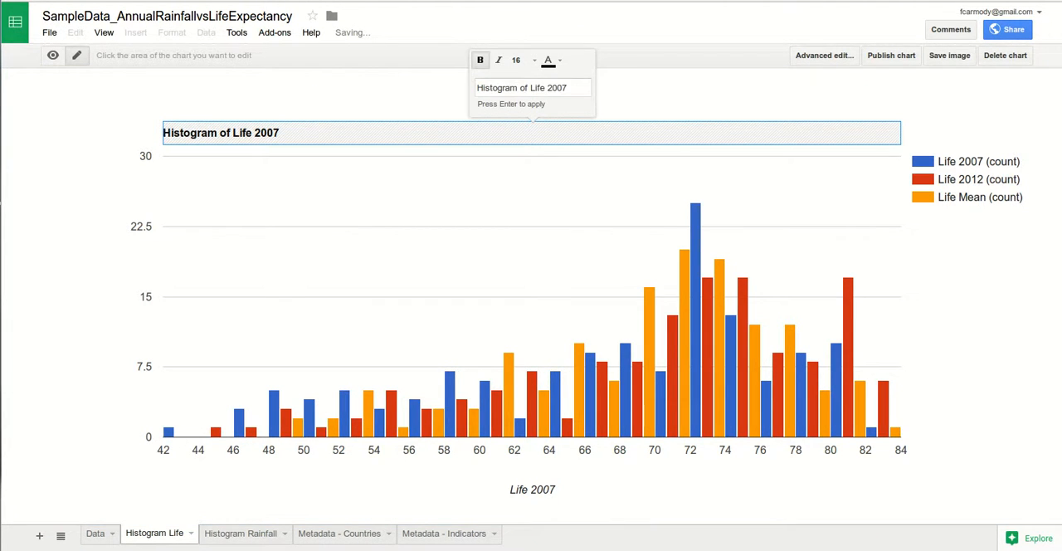
pyautogui.click(552, 88)
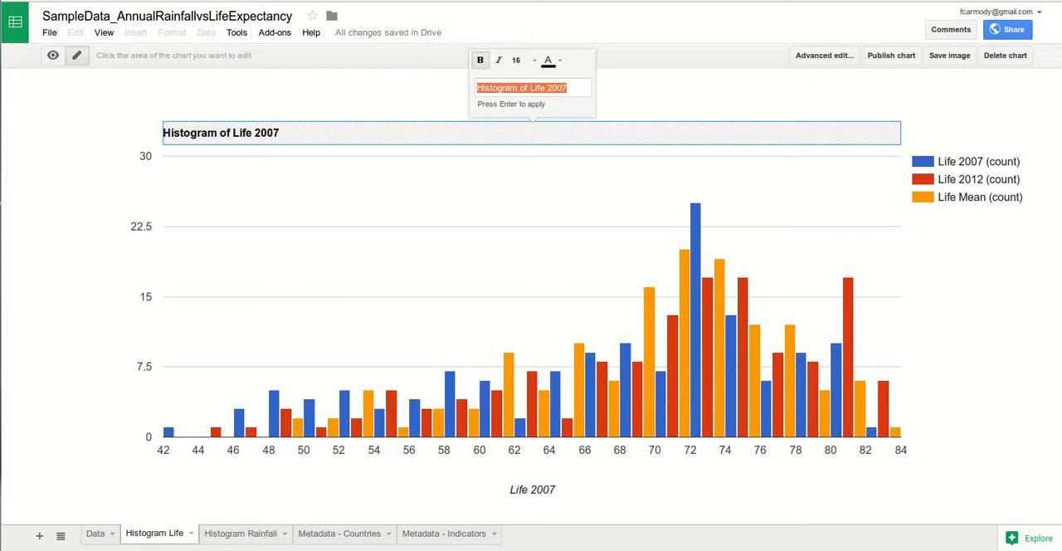
pyautogui.click(553, 88)
pyautogui.doubleClick(552, 88)
pyautogui.write('Expectancy')
pyautogui.press('BackSpace')
pyautogui.press('BackSpace')
pyautogui.press('BackSpace')
pyautogui.press('BackSpace')
pyautogui.write('ancy')
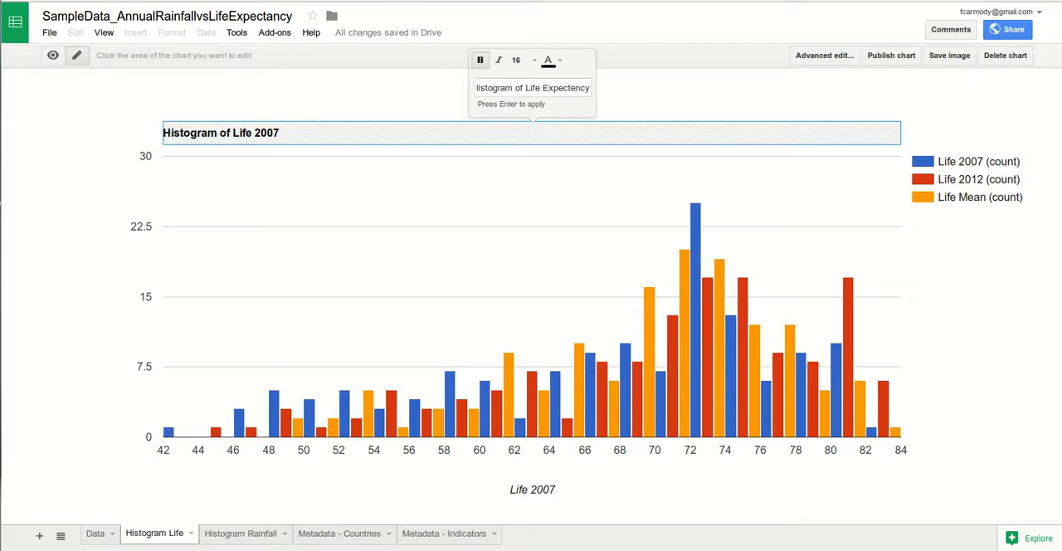
pyautogui.press('Return')
pyautogui.moveTo(695, 274)
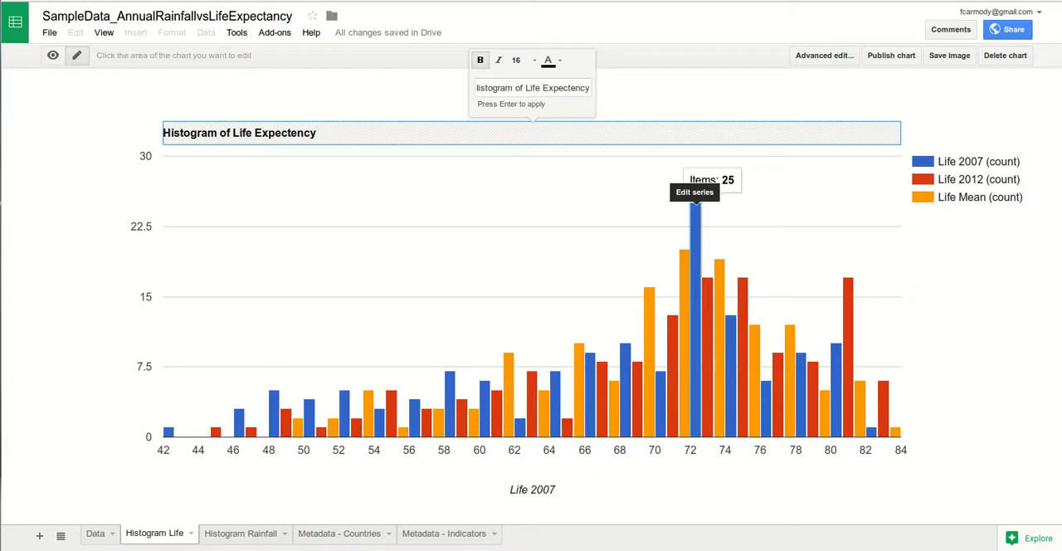
pyautogui.moveTo(683, 299)
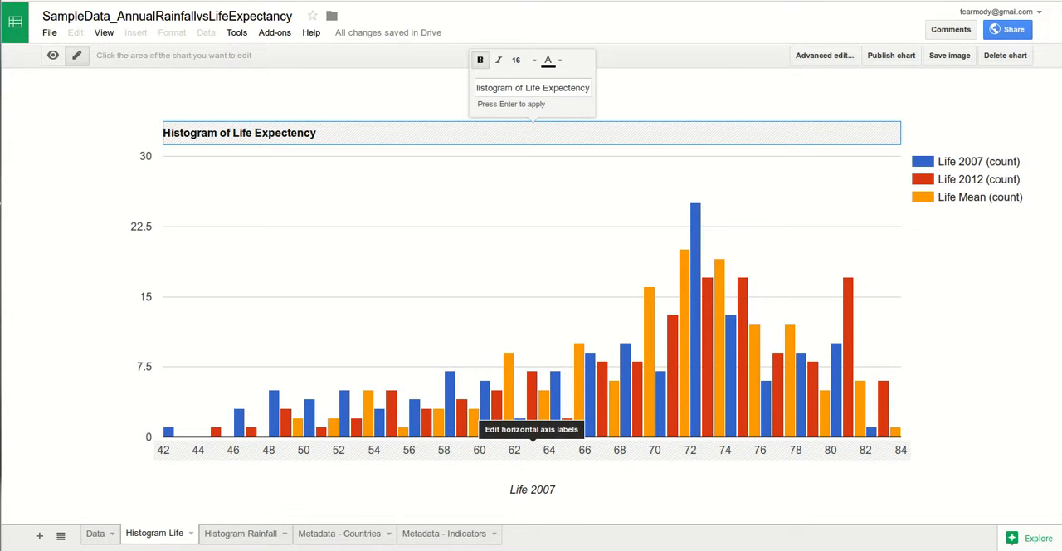
pyautogui.moveTo(685, 249)
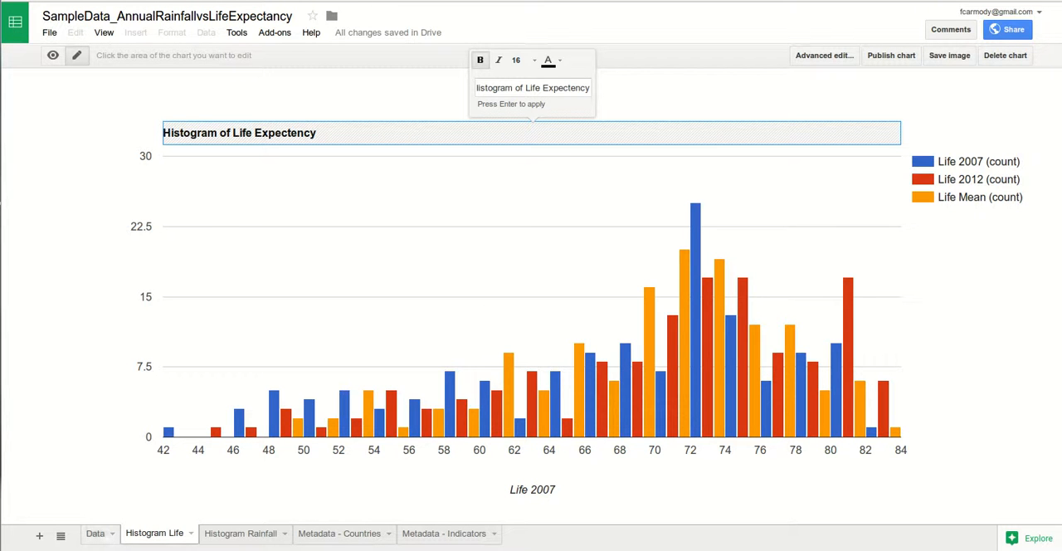
# - Start a new chart from the Rainfall Mean and Life Mean columns, range G7:H144, on the Data sheet
pyautogui.click(95, 533)
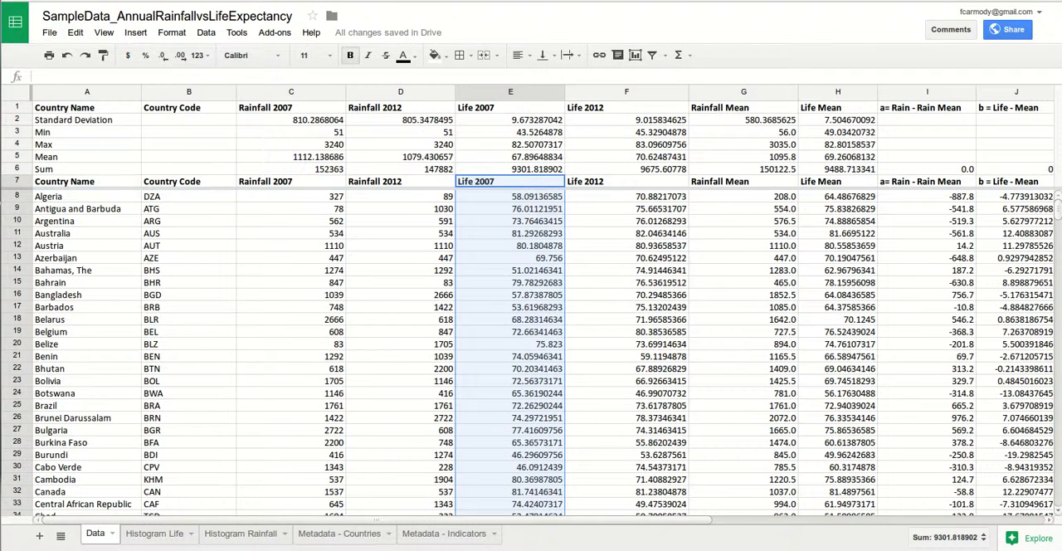
pyautogui.moveTo(743, 181); pyautogui.dragTo(838, 455)
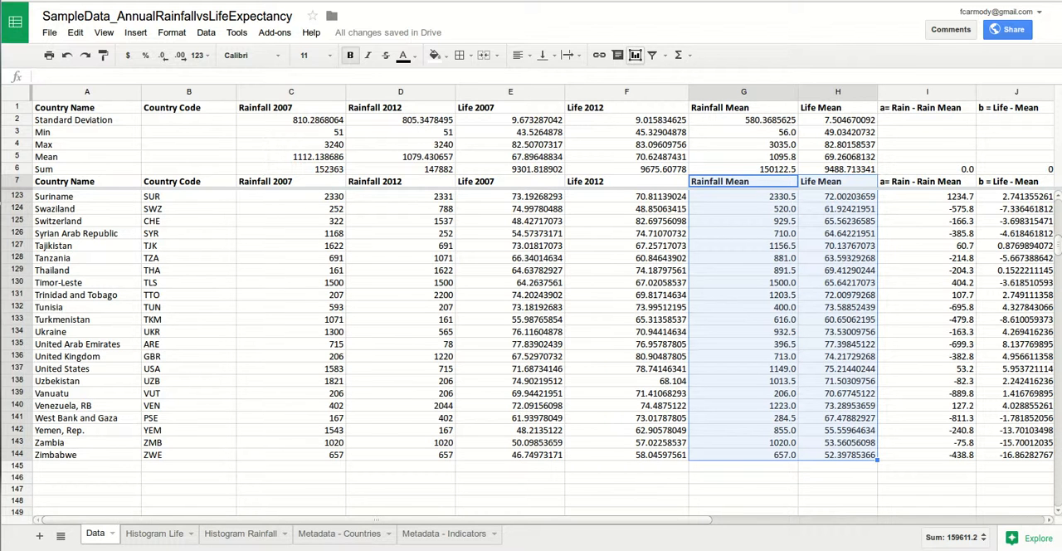
pyautogui.click(635, 55)
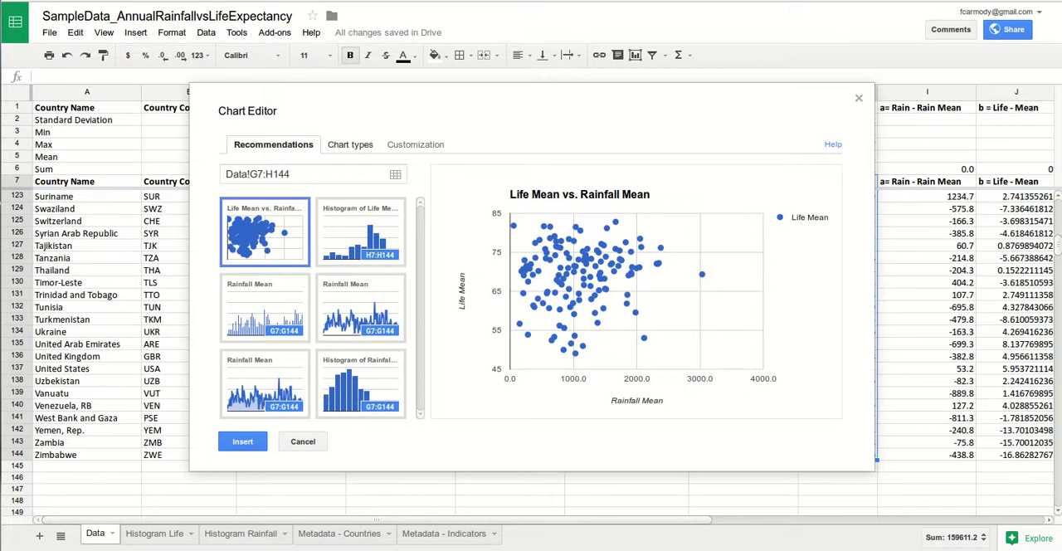
# - Try Polynomial and Exponential trendlines for the Life Mean series, then set its trendline to Linear
pyautogui.click(416, 145)
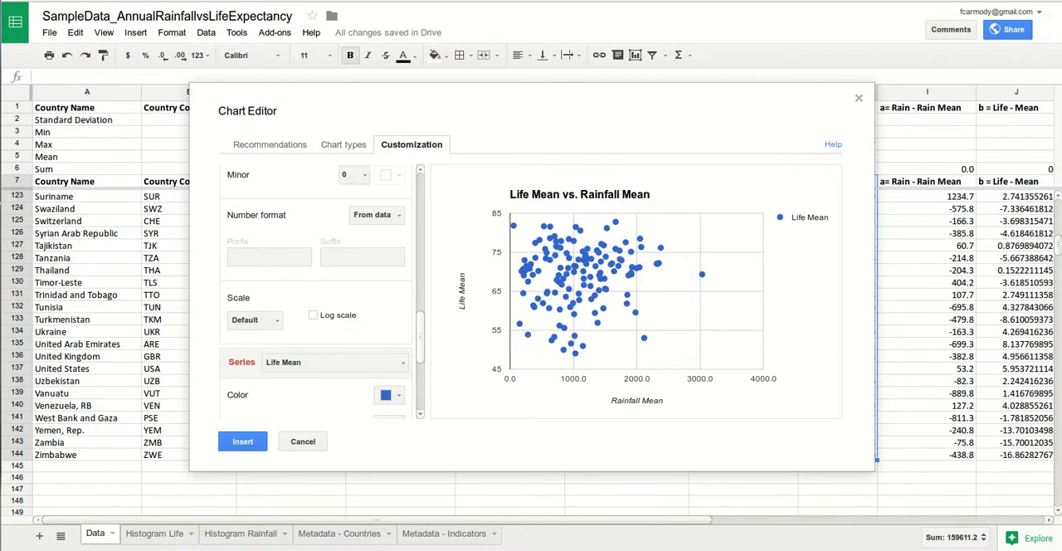
pyautogui.scroll(-3, 318, 293)
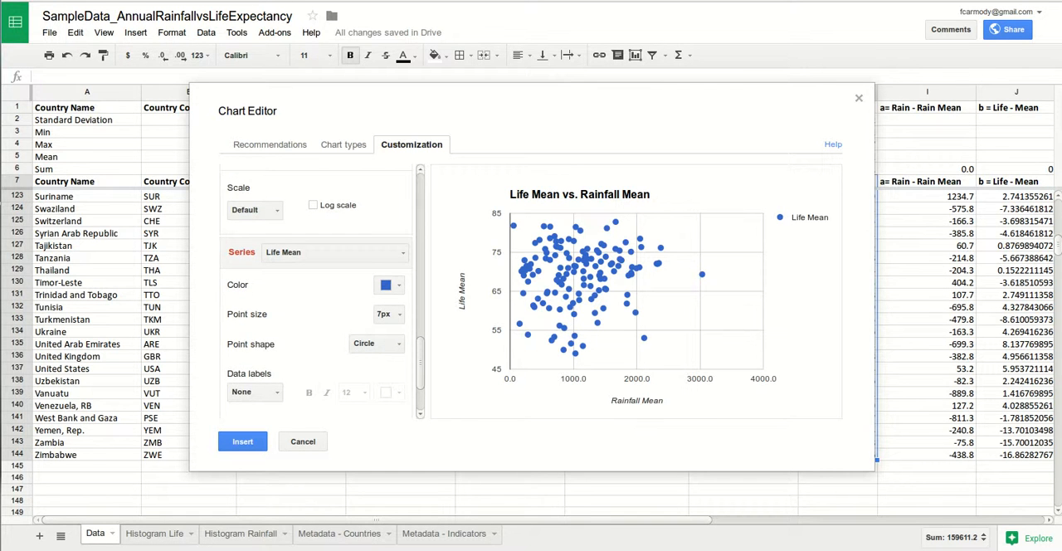
pyautogui.scroll(-2, 319, 293)
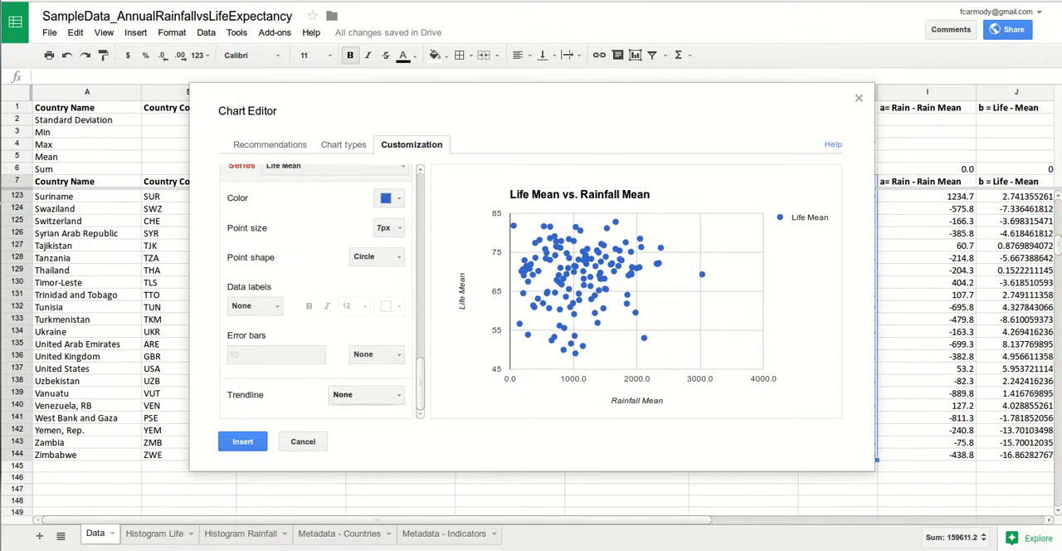
pyautogui.click(365, 394)
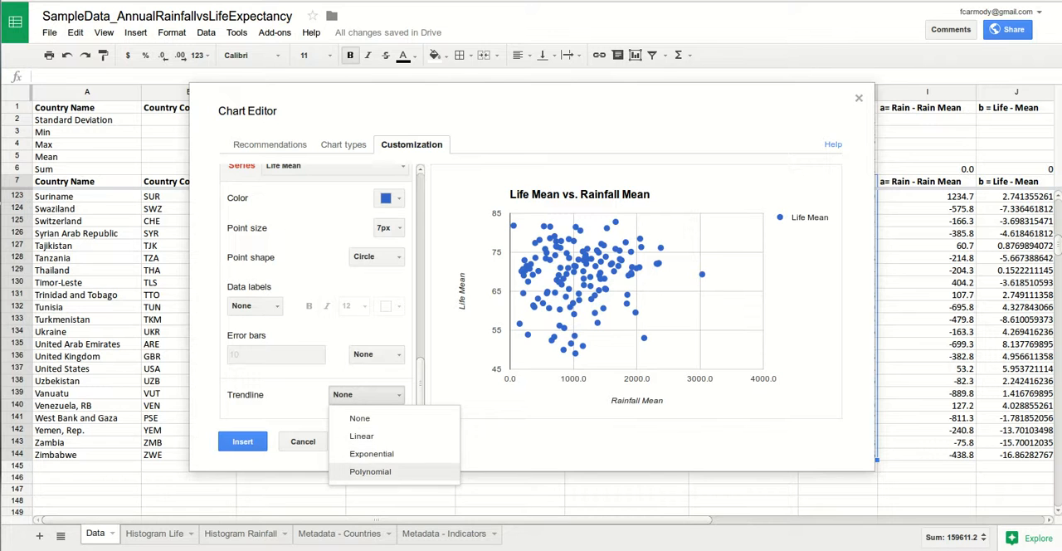
pyautogui.click(370, 471)
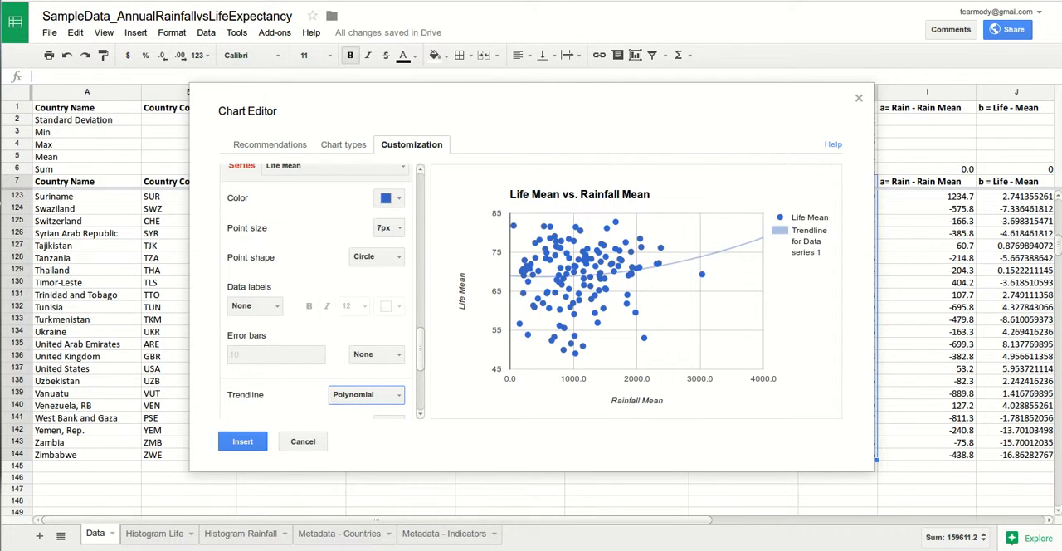
pyautogui.click(365, 394)
pyautogui.click(371, 453)
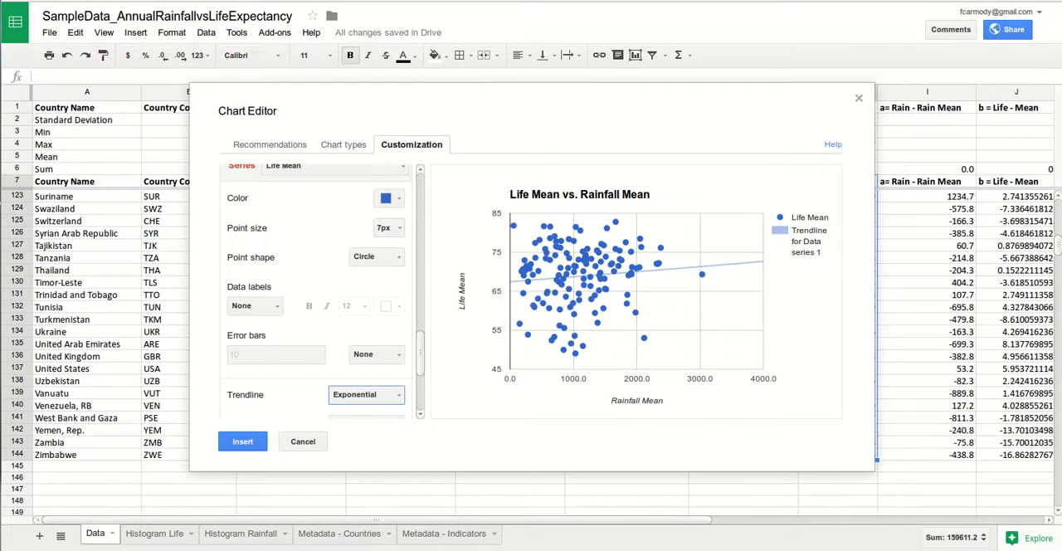
pyautogui.click(365, 394)
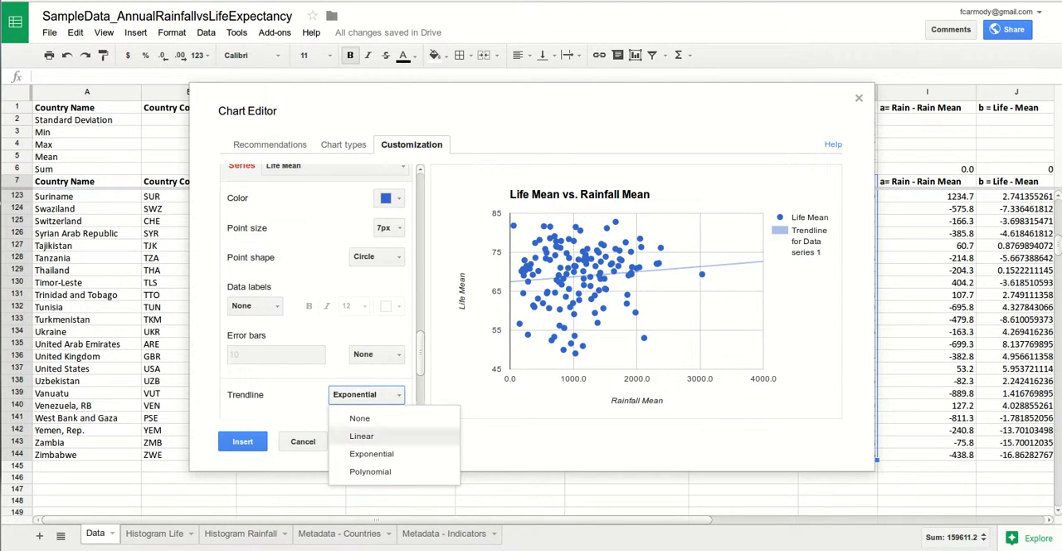
pyautogui.click(361, 435)
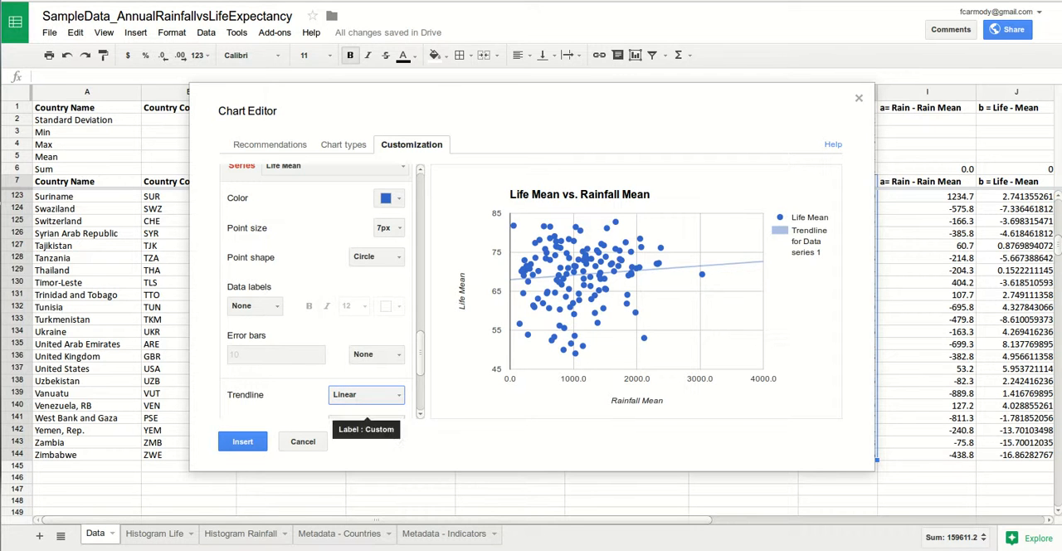
# - Try Constant error bars on the Life Mean series and set them back to None
pyautogui.click(376, 354)
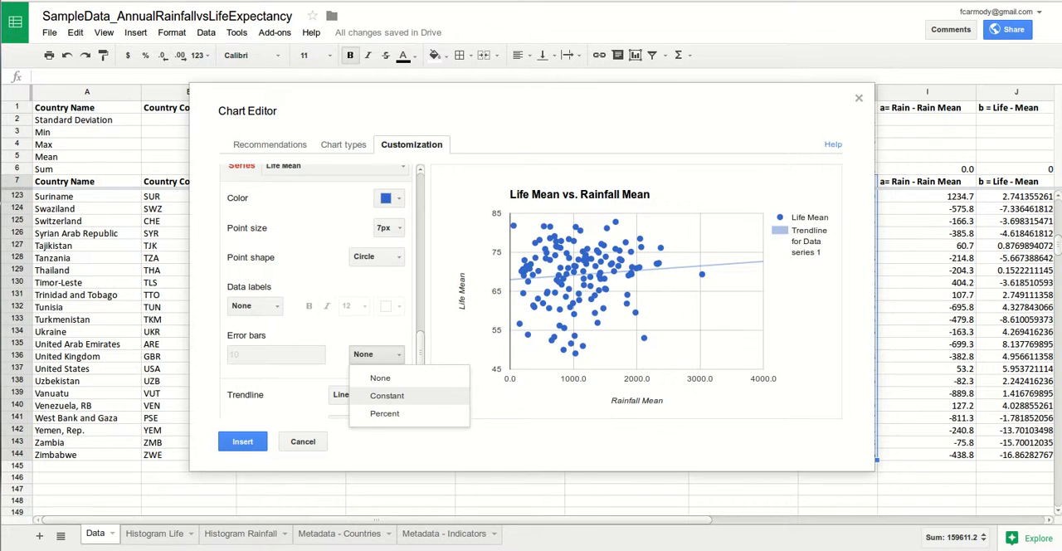
pyautogui.click(386, 396)
pyautogui.click(377, 354)
pyautogui.click(379, 375)
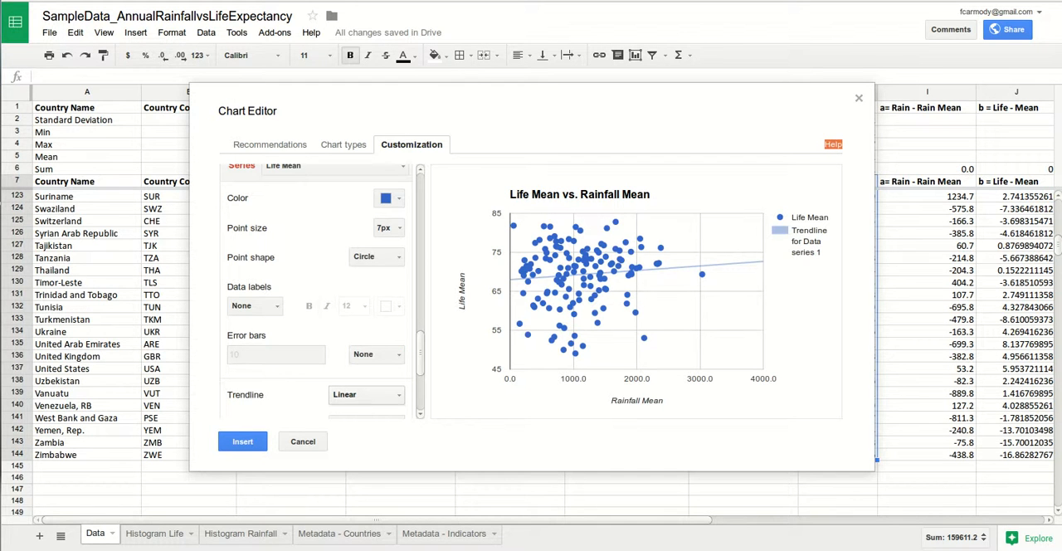
# - Review the remaining axis and chart settings and insert the Life Mean vs. Rainfall Mean scatter chart
pyautogui.scroll(3, 320, 291)
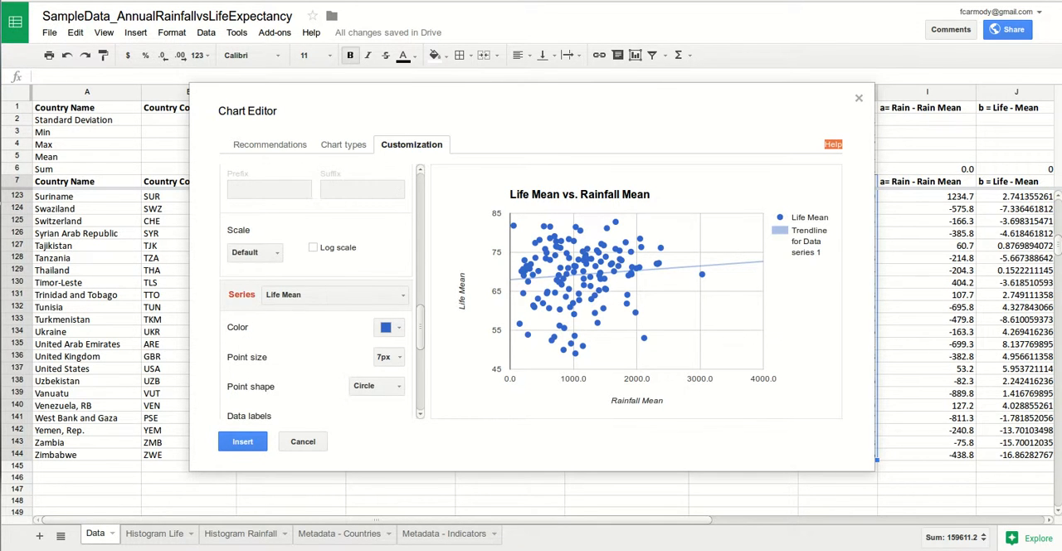
pyautogui.scroll(2, 319, 295)
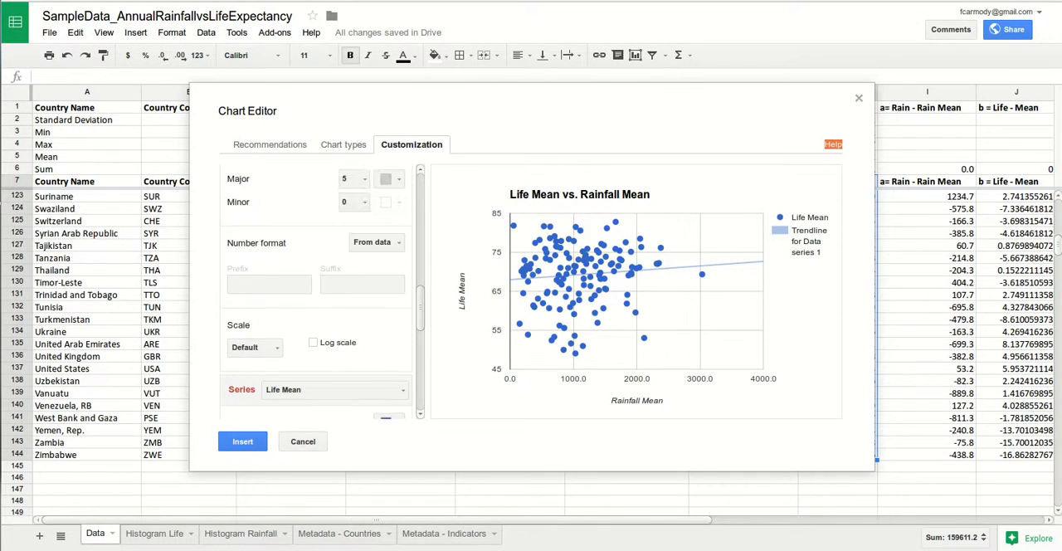
pyautogui.scroll(5, 319, 290)
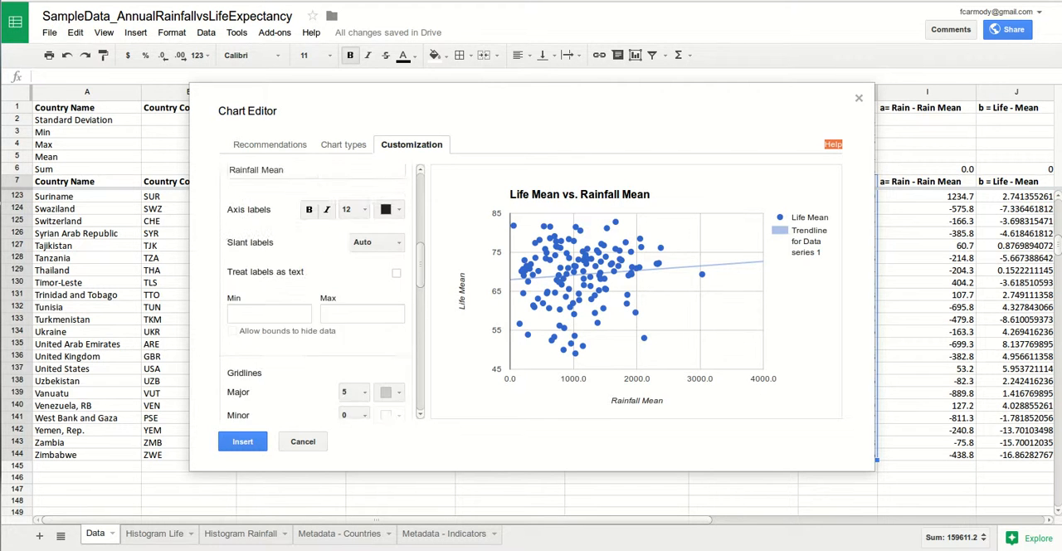
pyautogui.scroll(4, 319, 291)
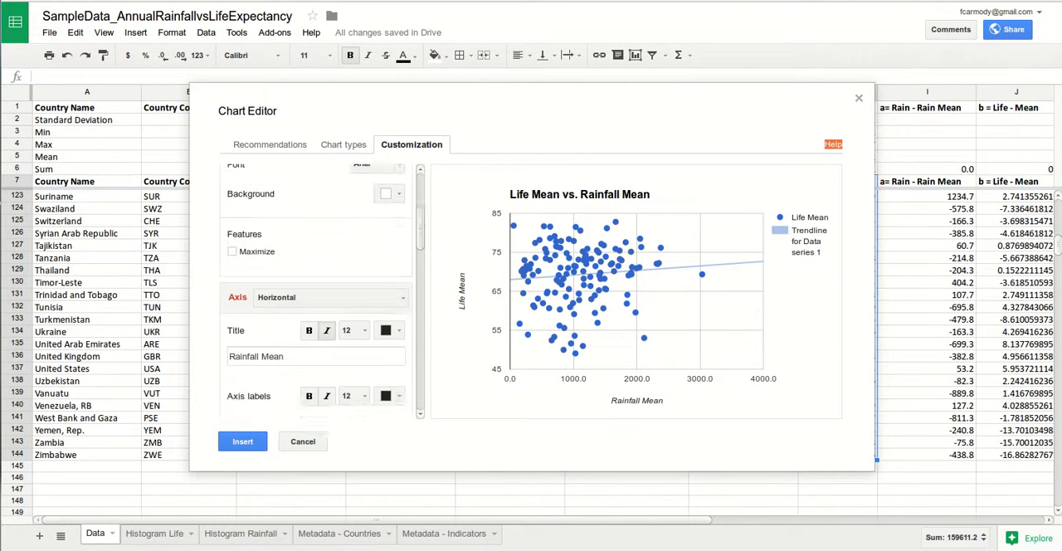
pyautogui.scroll(3, 316, 292)
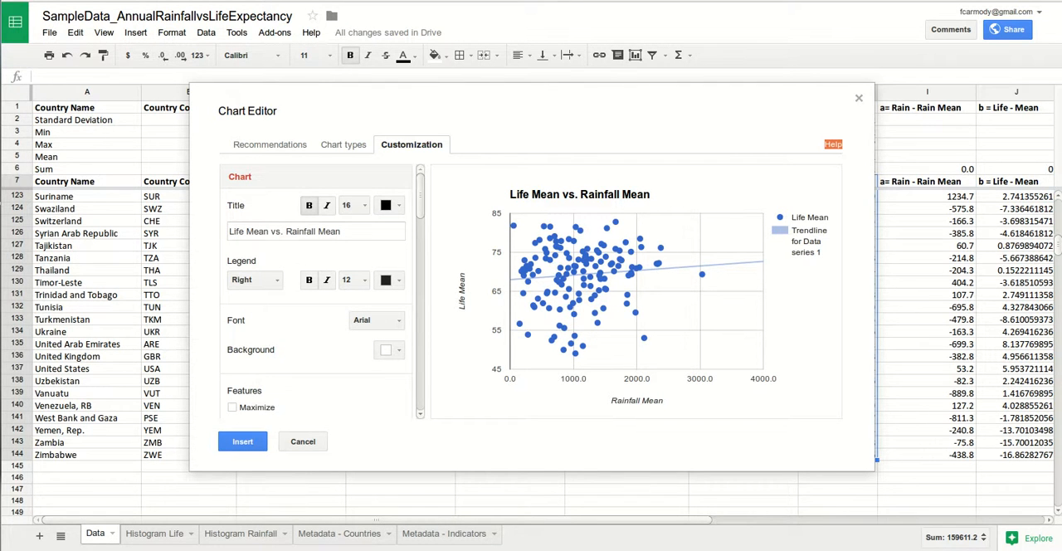
pyautogui.click(242, 442)
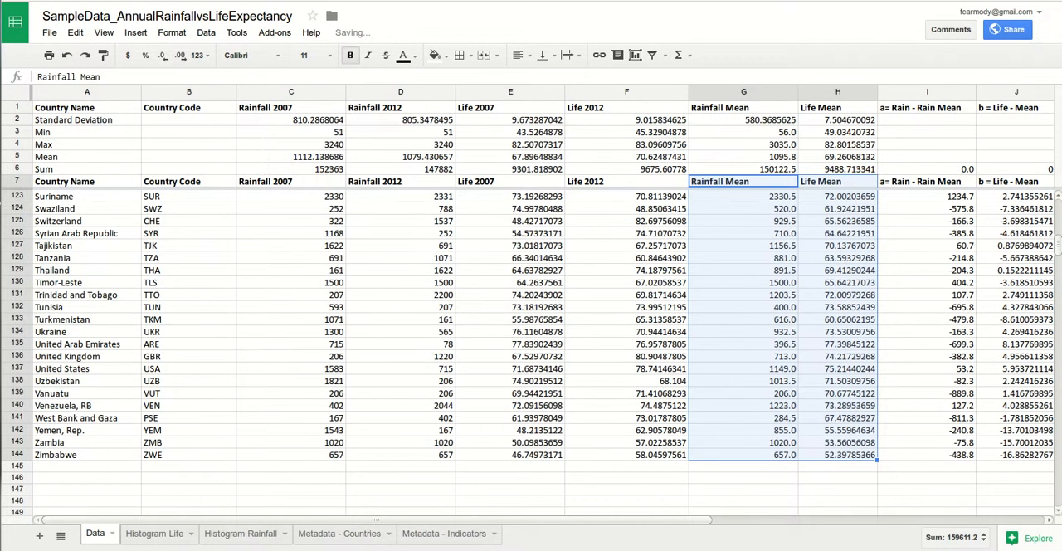
# - Reposition the Life Mean vs. Rainfall Mean scatter chart on the Data sheet and move it to its own sheet
pyautogui.scroll(1, 531, 349)
pyautogui.scroll(20, 530, 348)
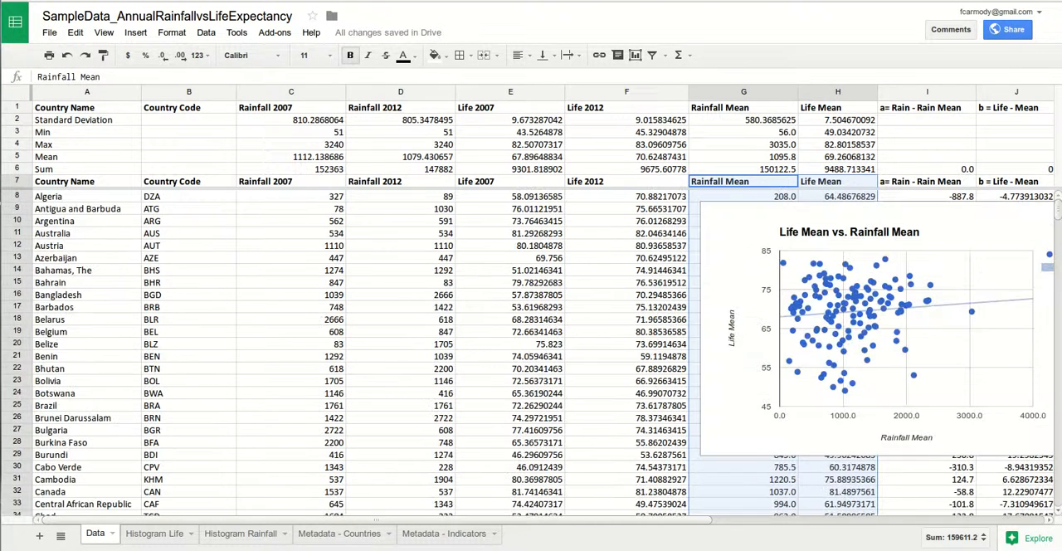
pyautogui.click(877, 328)
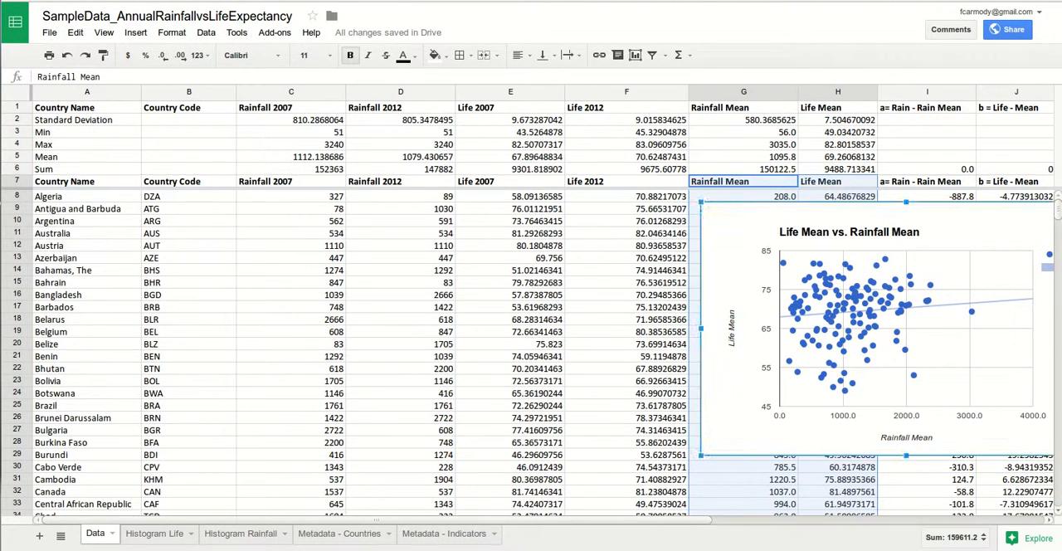
pyautogui.moveTo(877, 328); pyautogui.dragTo(725, 359)
pyautogui.click(951, 240)
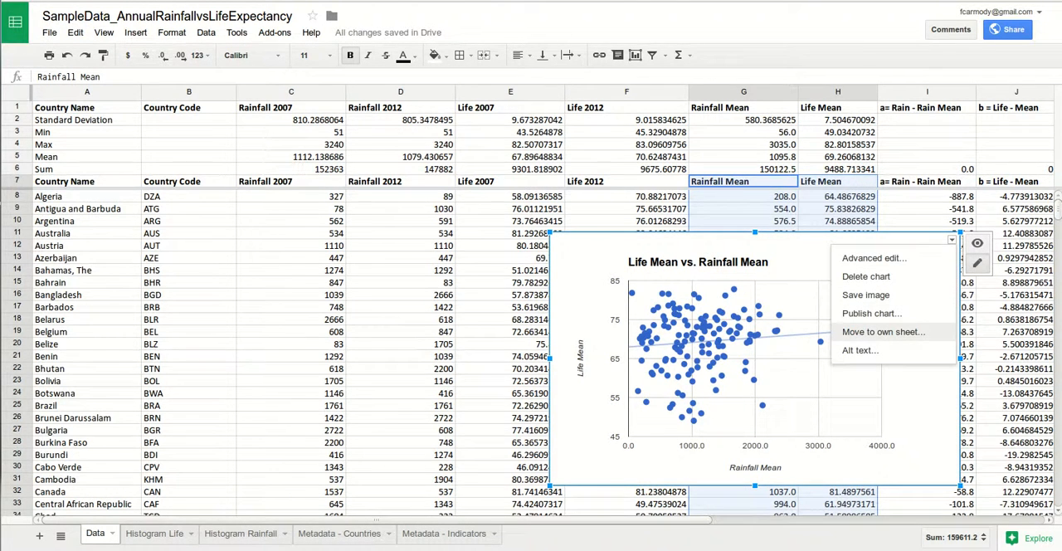
pyautogui.click(883, 331)
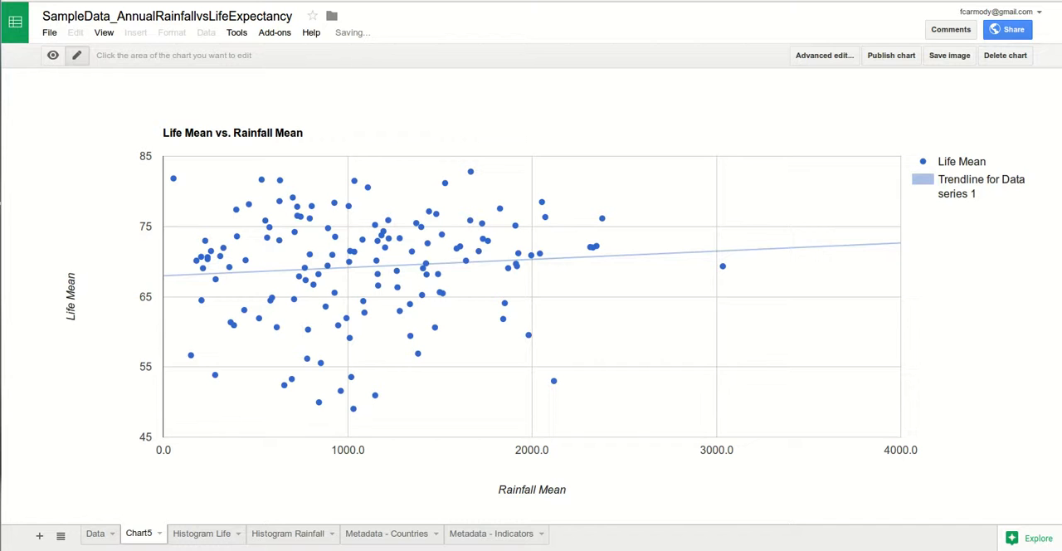
# - Color the linear trendline in the Life Mean vs. Rainfall Mean scatter chart dark red and make it thicker
pyautogui.click(867, 244)
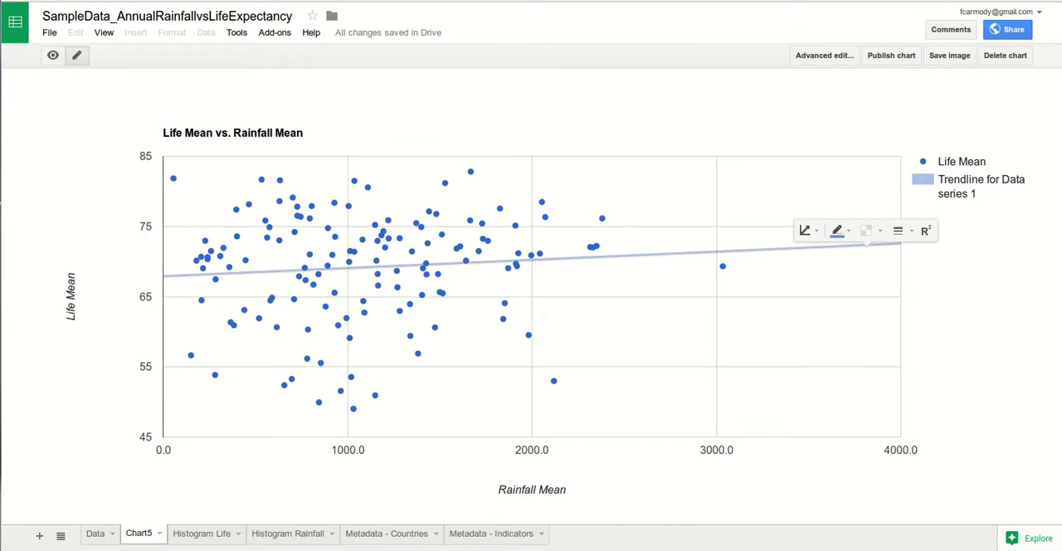
pyautogui.click(840, 231)
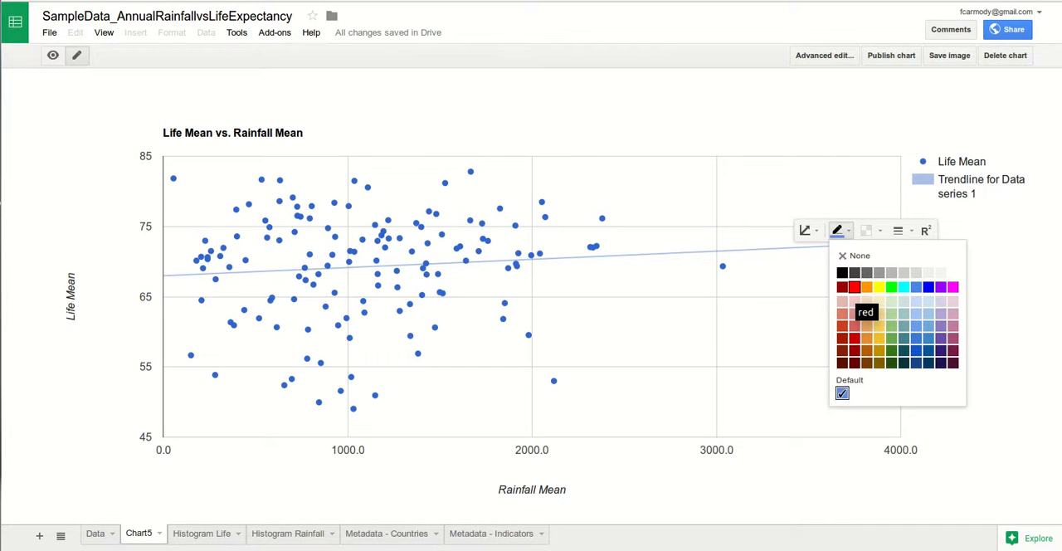
pyautogui.click(842, 286)
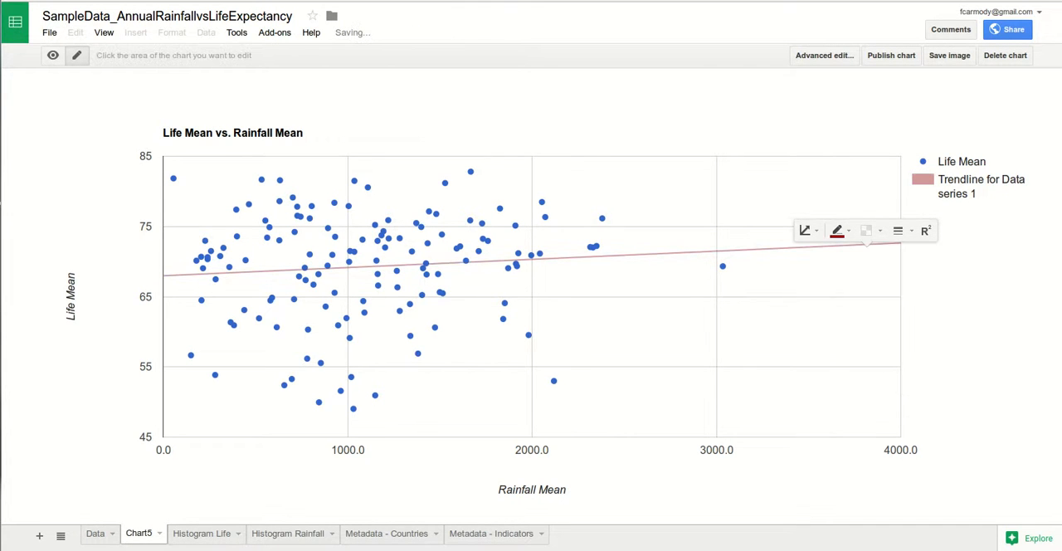
pyautogui.click(807, 230)
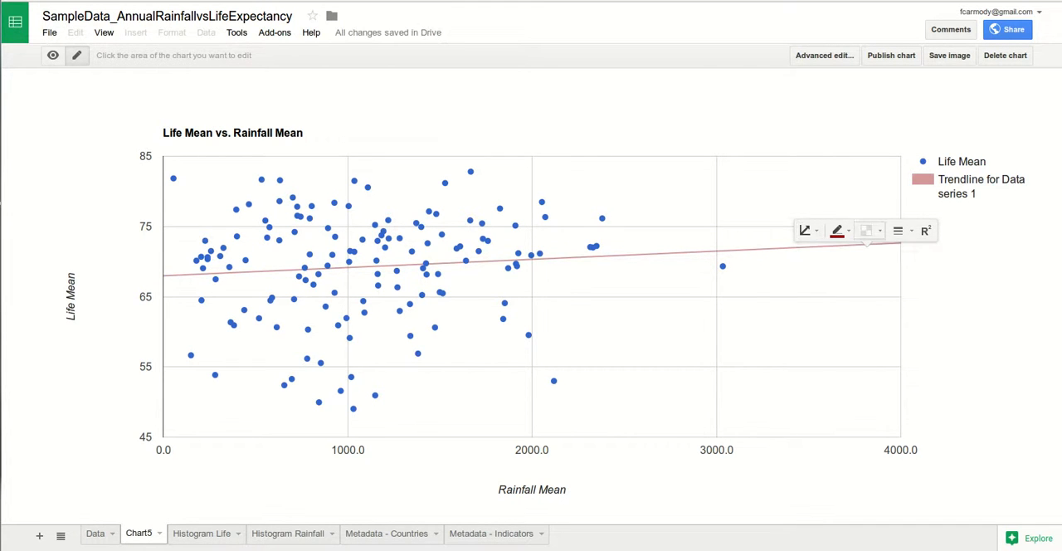
pyautogui.click(897, 230)
pyautogui.click(912, 288)
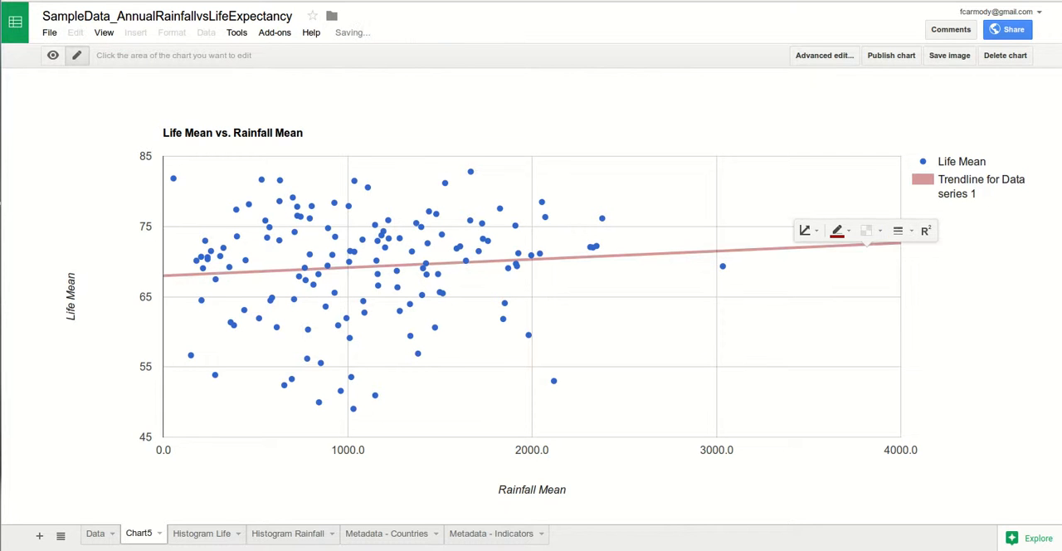
# - Change the scatter chart's trendline color to bright red and set its opacity to 80%
pyautogui.click(841, 231)
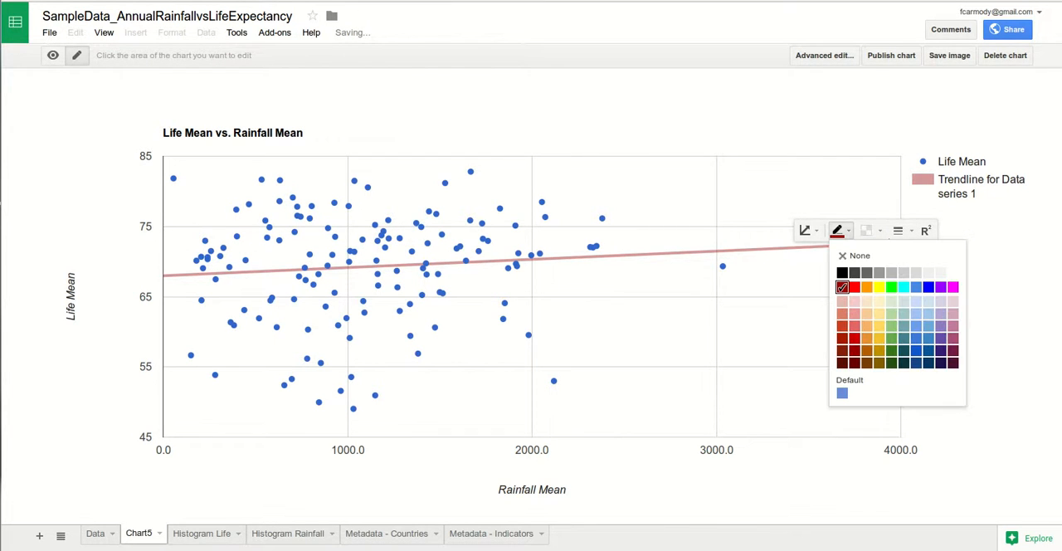
pyautogui.click(855, 287)
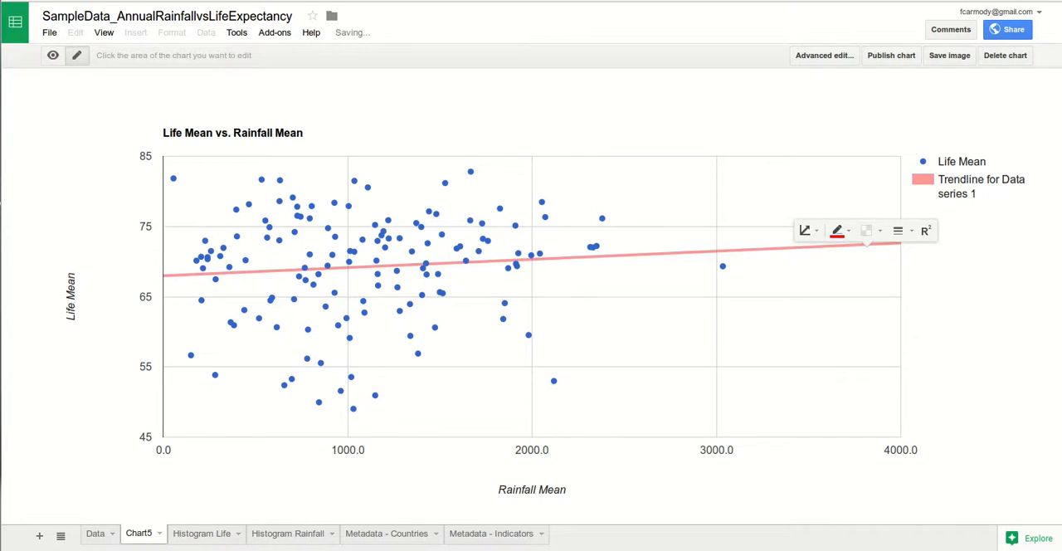
pyautogui.click(868, 230)
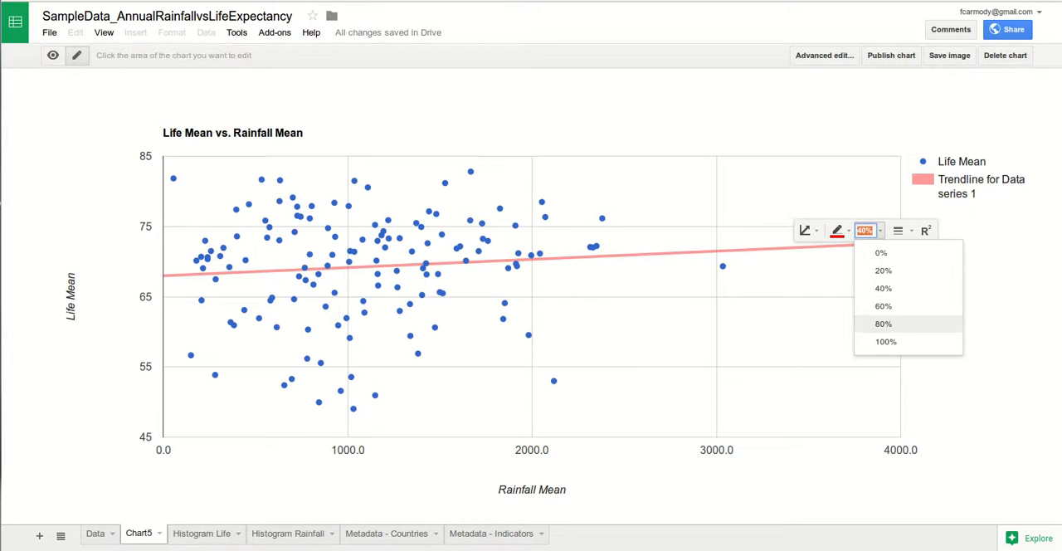
pyautogui.click(883, 324)
pyautogui.click(868, 241)
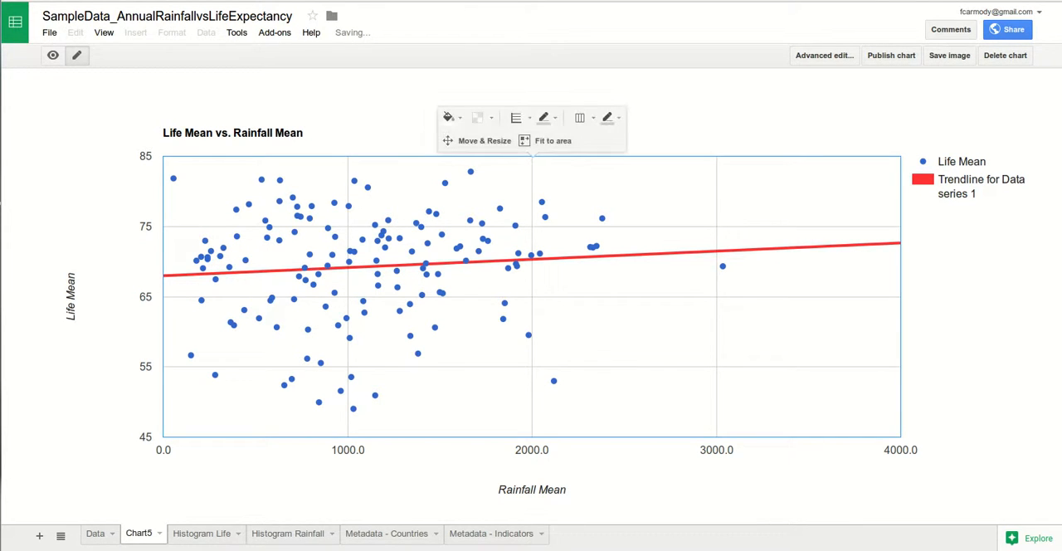
pyautogui.click(952, 274)
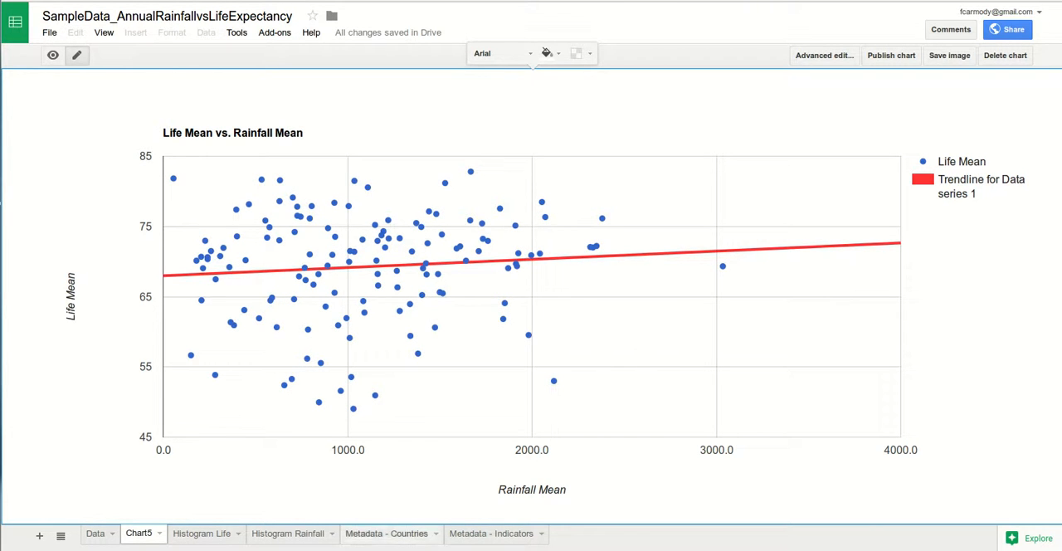
# - Review the Histogram Life and Histogram Rainfall sheets and return to the scatter chart on the Chart5 sheet
pyautogui.click(274, 534)
pyautogui.click(202, 533)
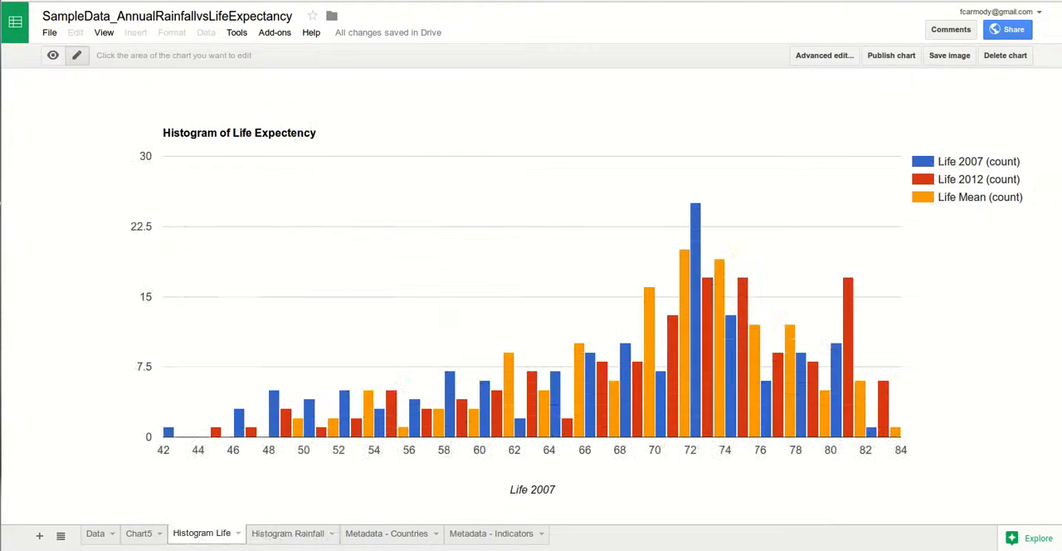
pyautogui.click(287, 533)
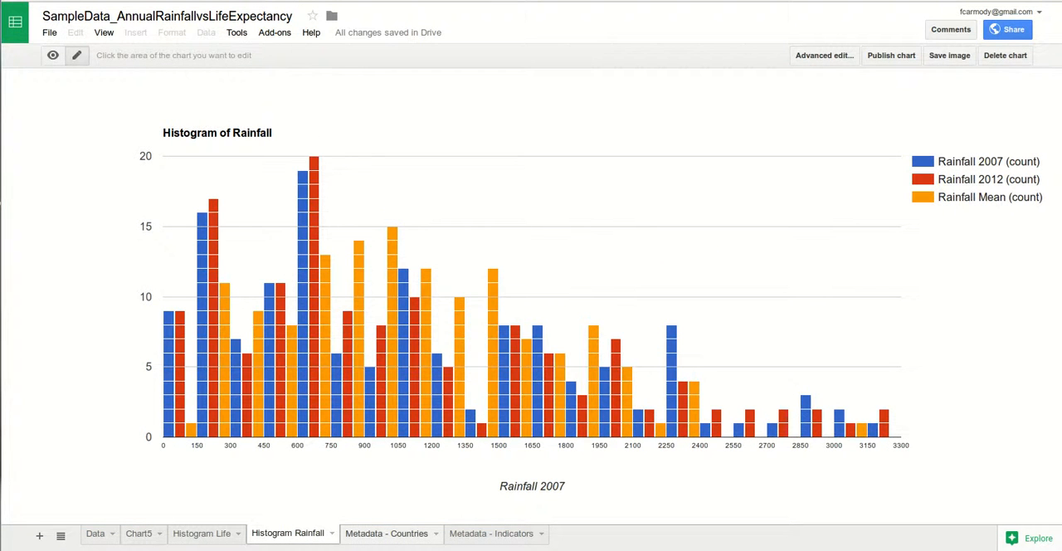
pyautogui.click(140, 533)
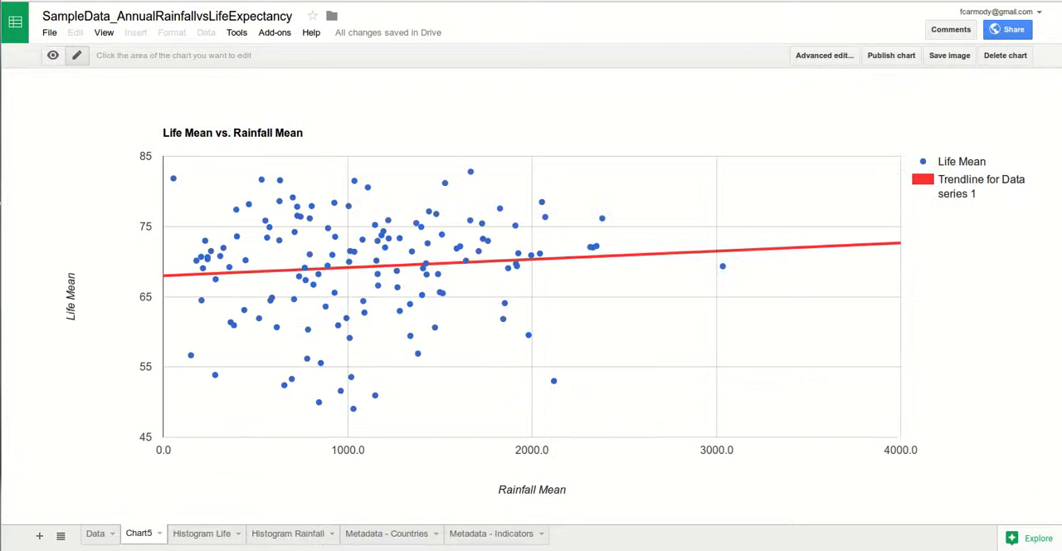
# - Rename the Chart5 sheet as "Life Exp. vs Ranfall Scatter Plot"
pyautogui.doubleClick(140, 533)
pyautogui.write('Life vs ')
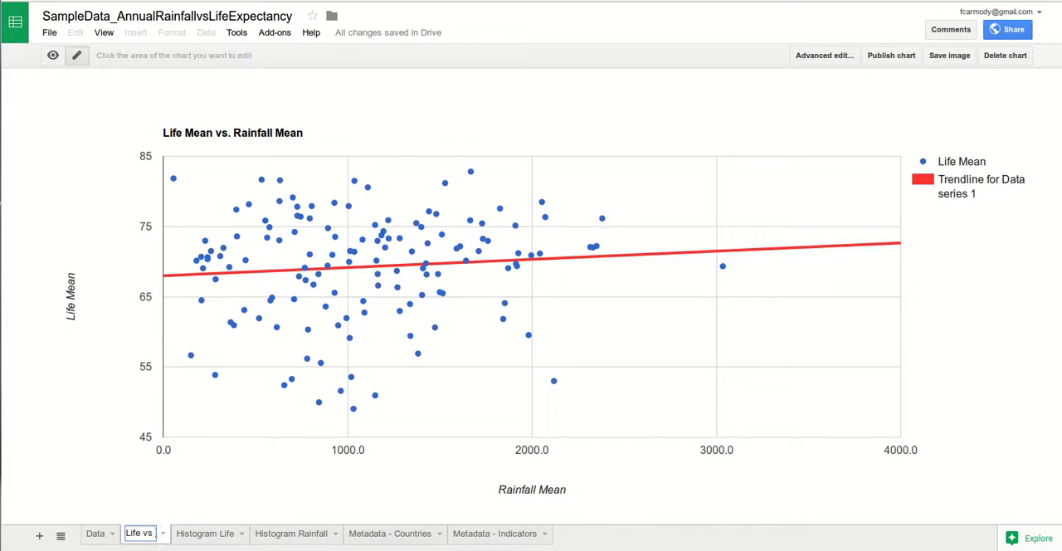
pyautogui.write('Ranfall')
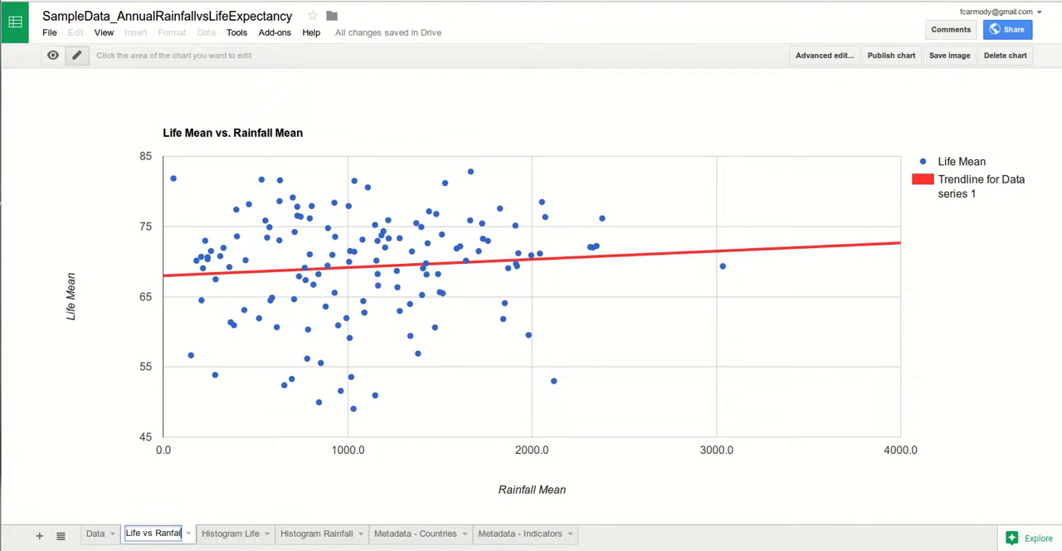
pyautogui.write('l')
pyautogui.press('Left')
pyautogui.press('Left')
pyautogui.press('Left')
pyautogui.press('Left')
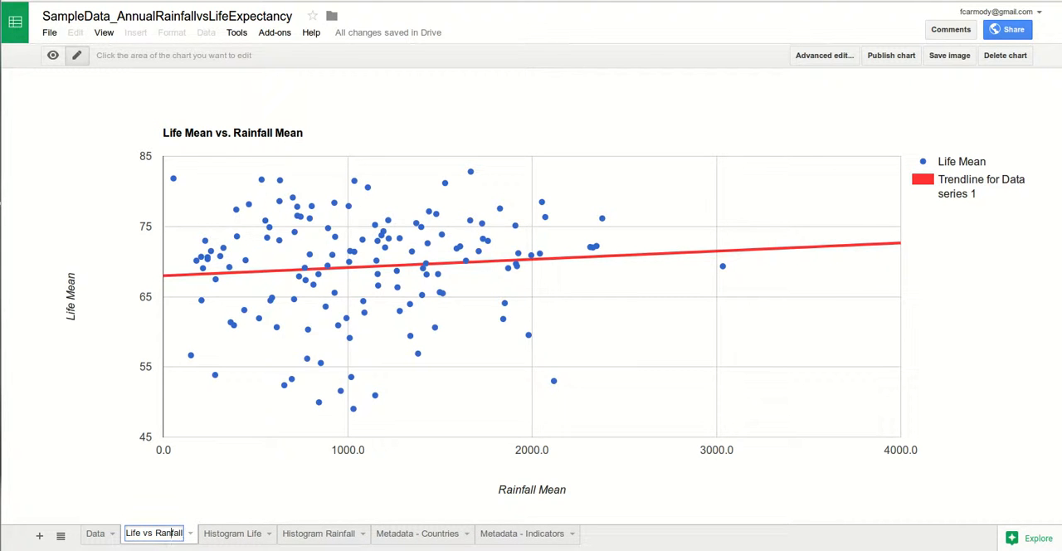
pyautogui.press('Left')
pyautogui.press('Left')
pyautogui.press('Left')
pyautogui.write('Exp. vs')
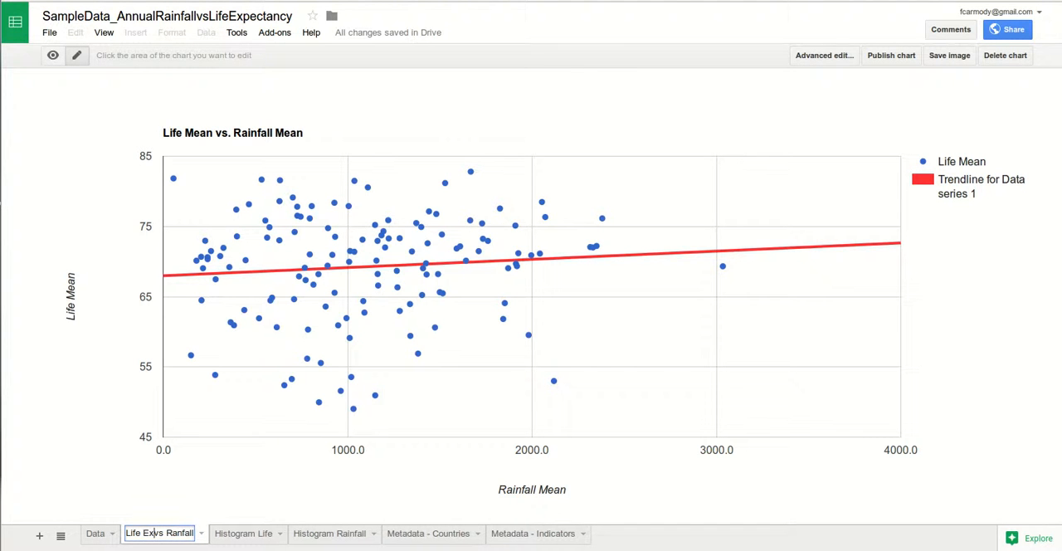
pyautogui.press('Right')
pyautogui.press('Right')
pyautogui.press('Right')
pyautogui.press('Right')
pyautogui.press('Right')
pyautogui.press('Right')
pyautogui.press('Right')
pyautogui.press('Right')
pyautogui.press('Right')
pyautogui.press('Right')
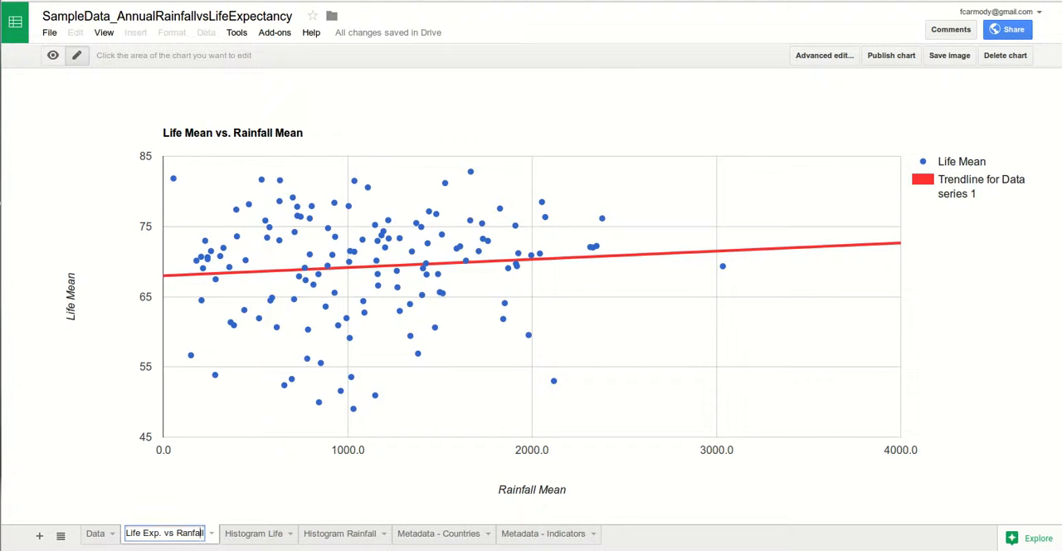
pyautogui.write('Scat')
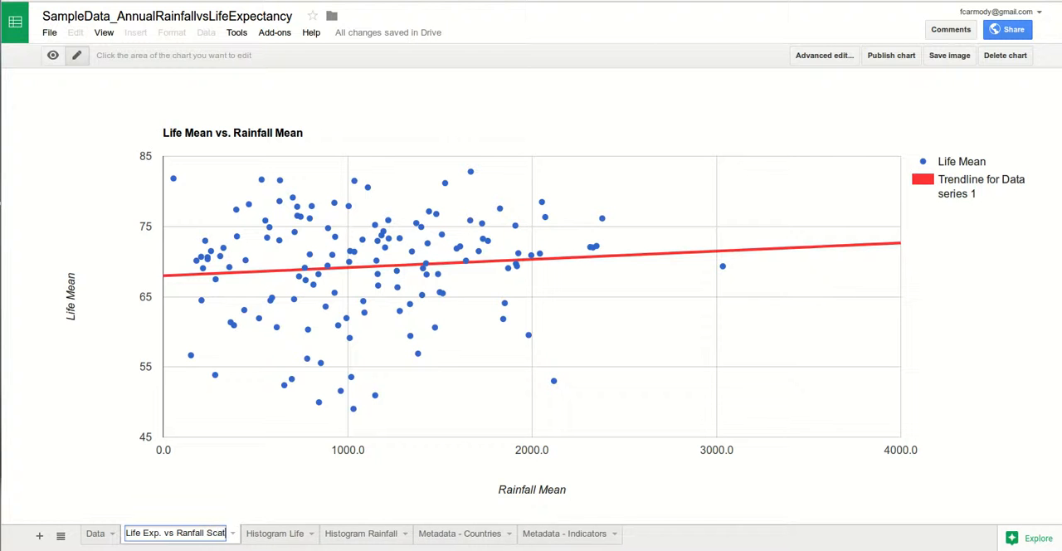
pyautogui.write('ter Plot')
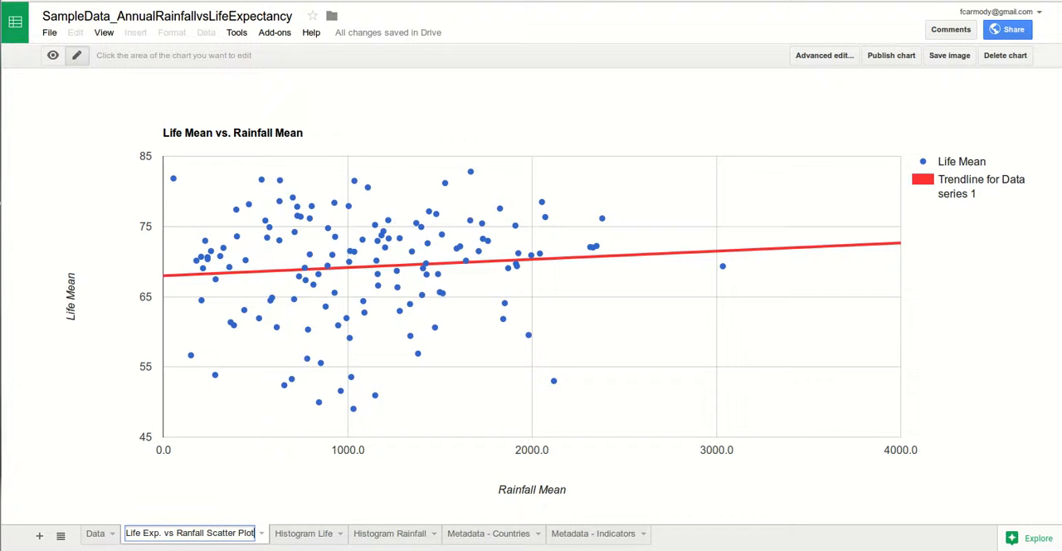
pyautogui.press('Return')
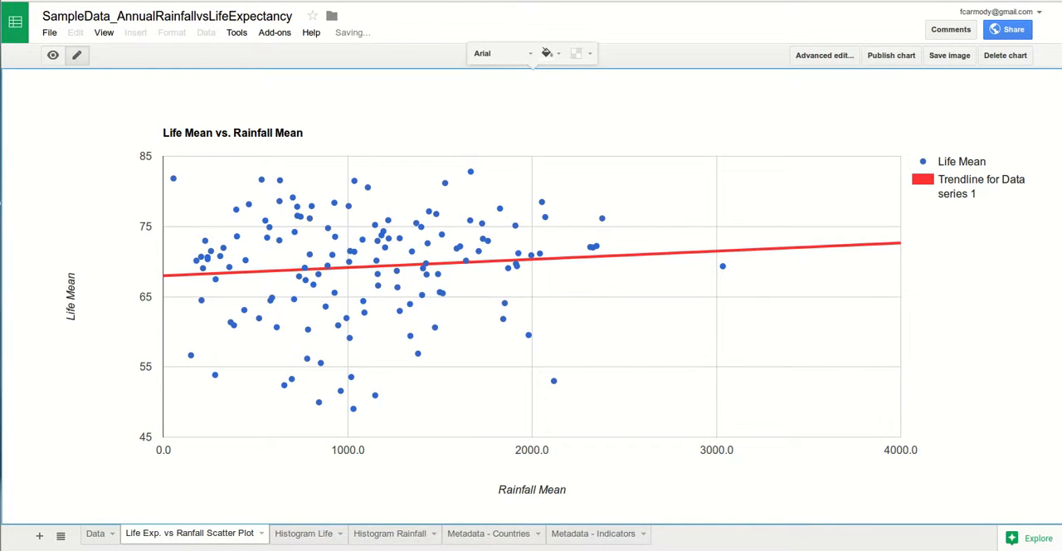